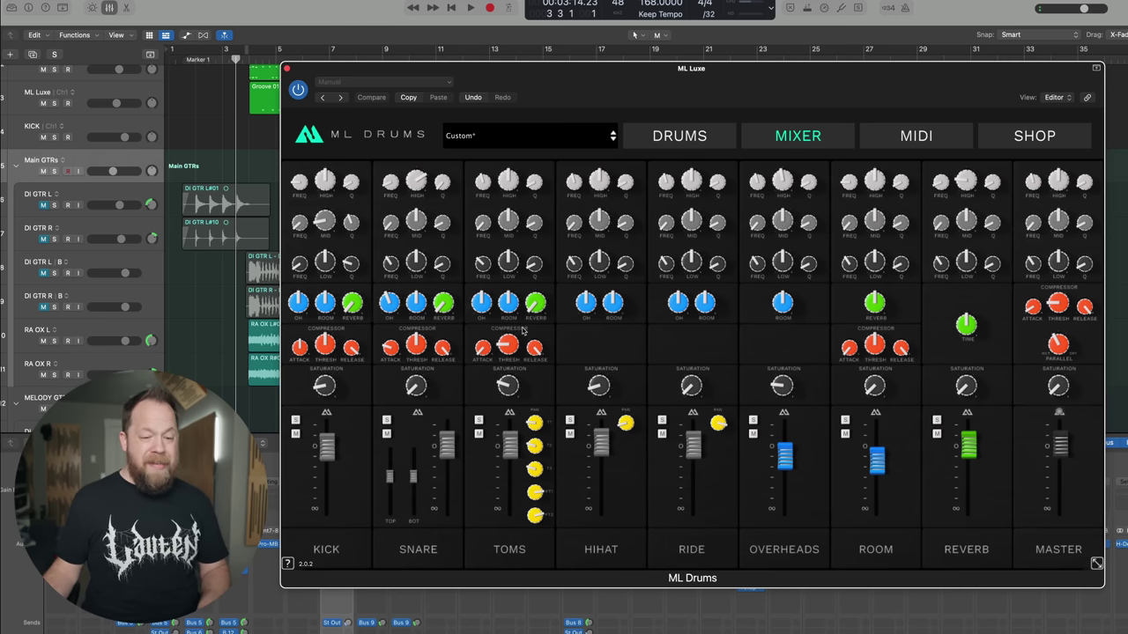
# - Review the master channel's parallel compression and attack in the drum mixer, and open the snare choices in the drum kit view
pyautogui.moveTo(1057, 344)
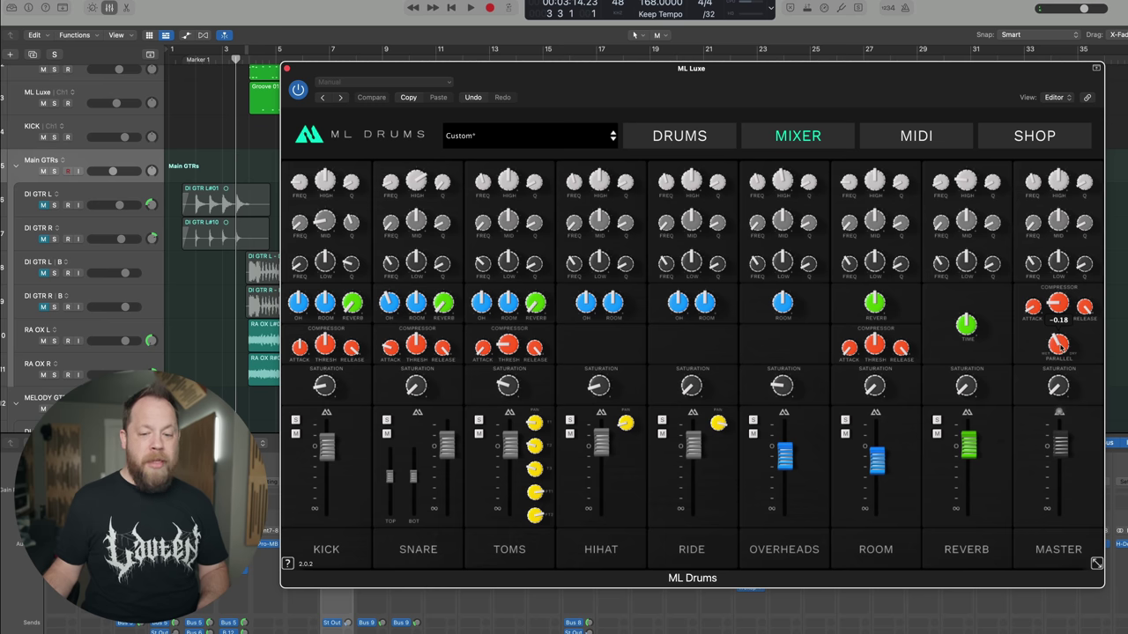
pyautogui.moveTo(1031, 305)
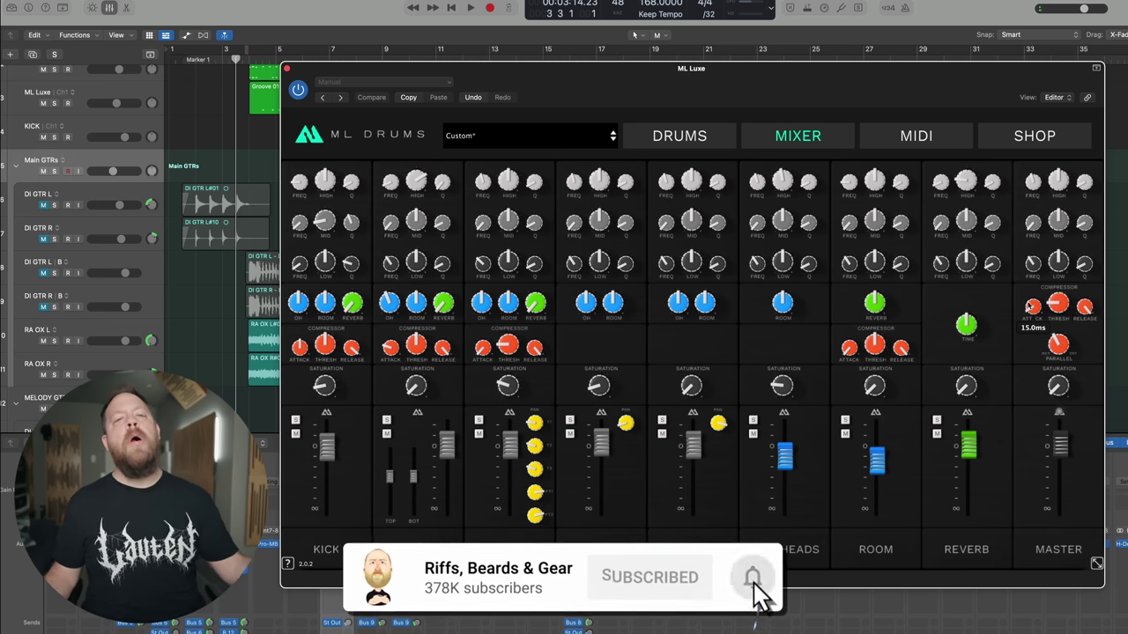
pyautogui.moveTo(866, 174)
pyautogui.click(677, 143)
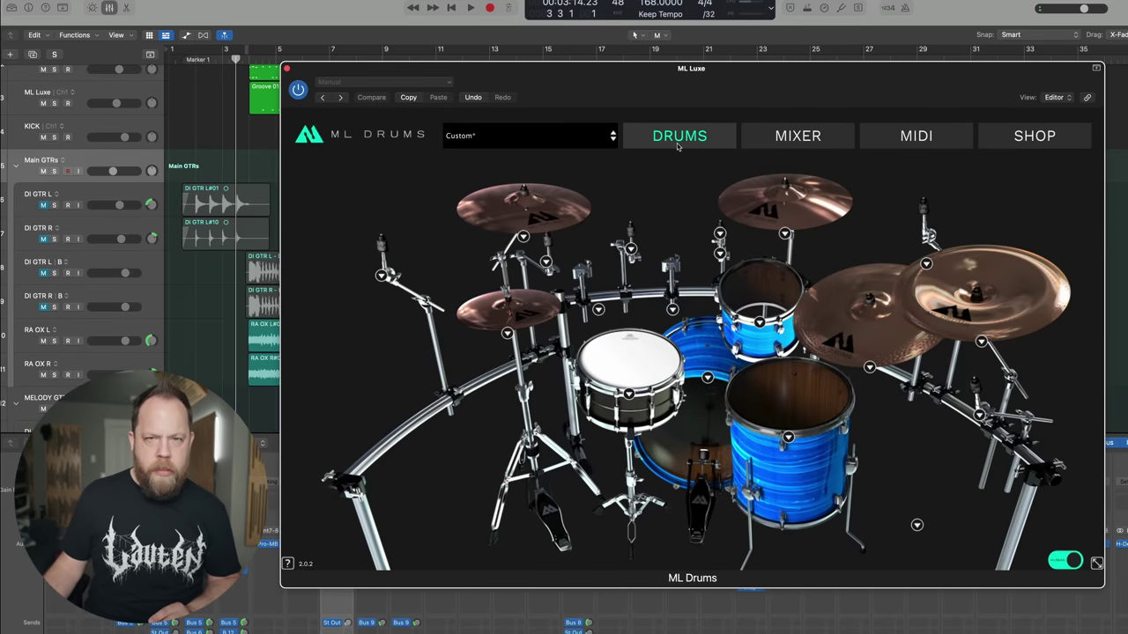
pyautogui.click(629, 394)
pyautogui.moveTo(693, 421)
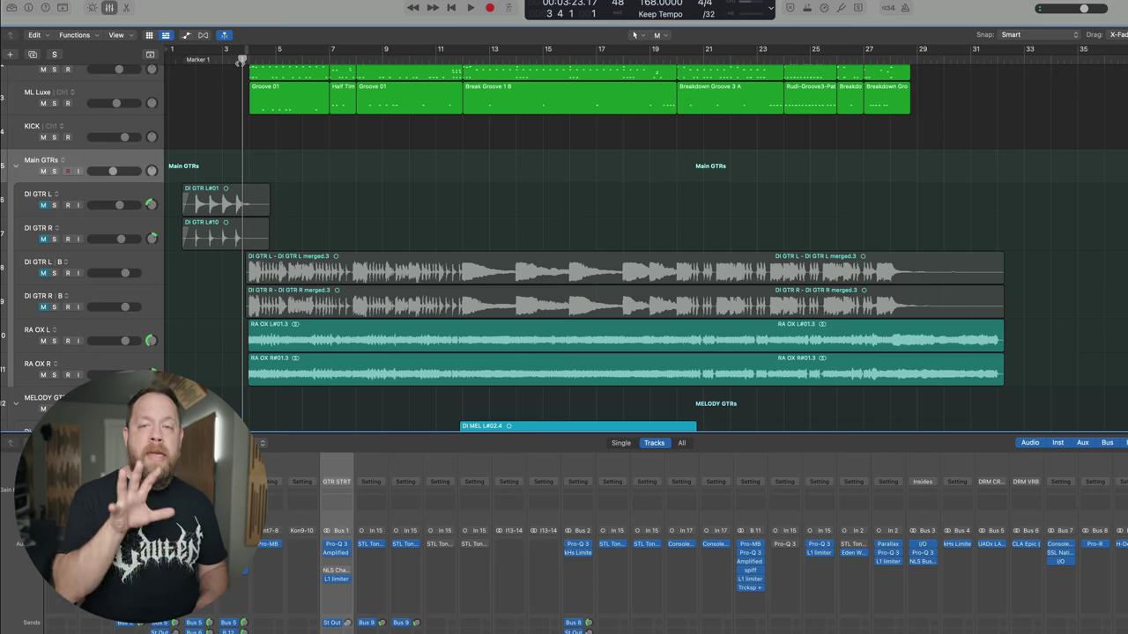
# - Play through the song arrangement and inspect the ML Luxe drum plugin's mixer and kit views
pyautogui.press('space')
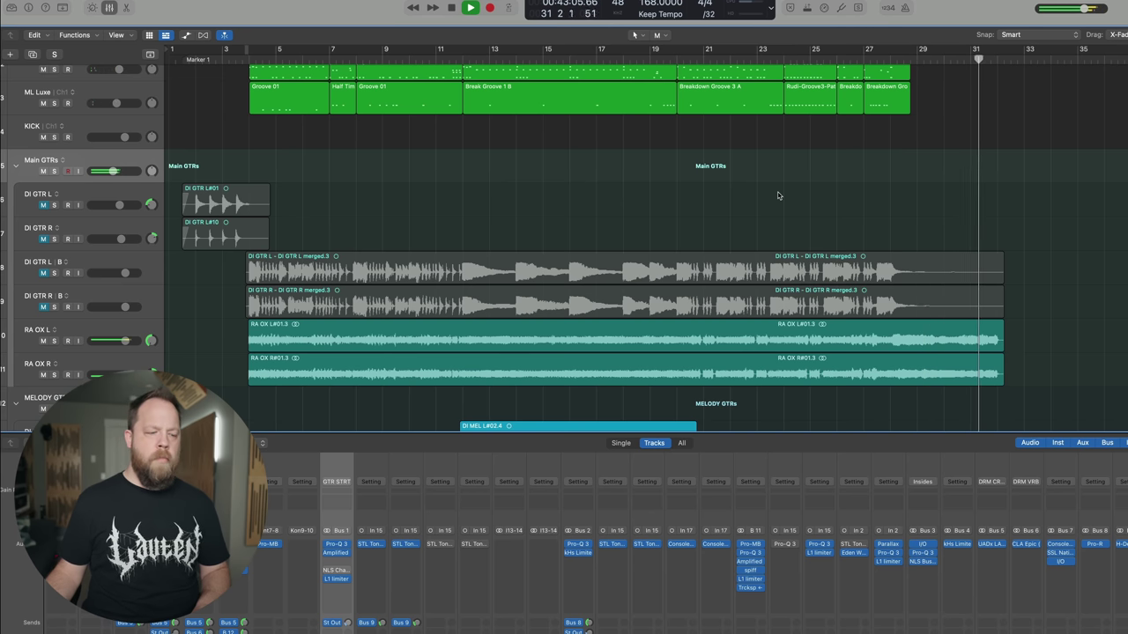
pyautogui.press('space')
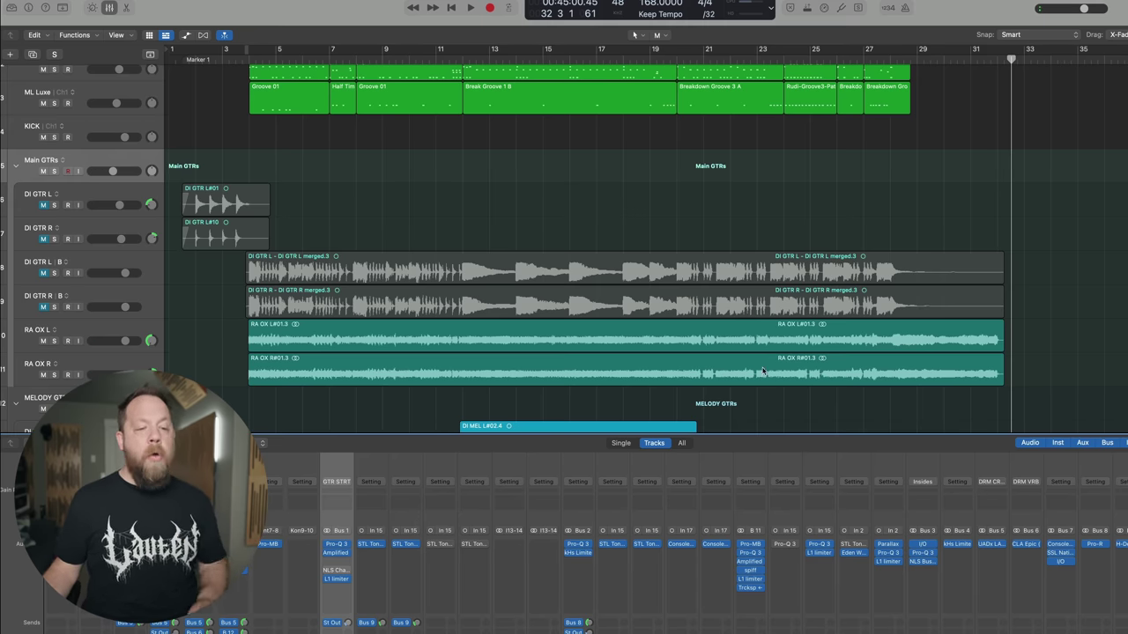
pyautogui.press('v')
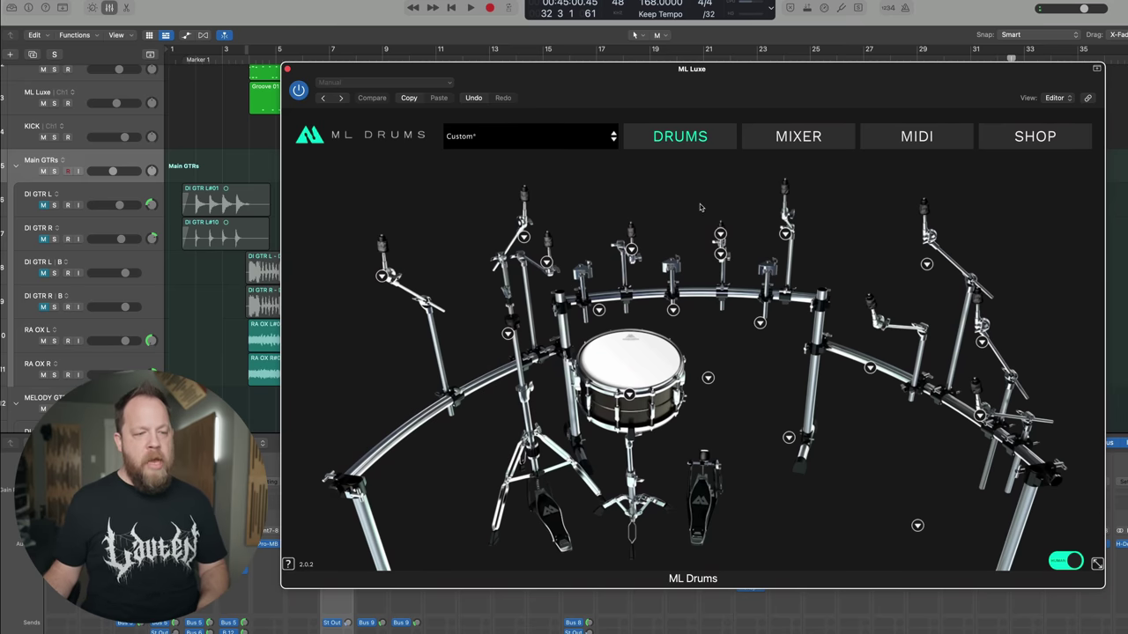
pyautogui.click(798, 138)
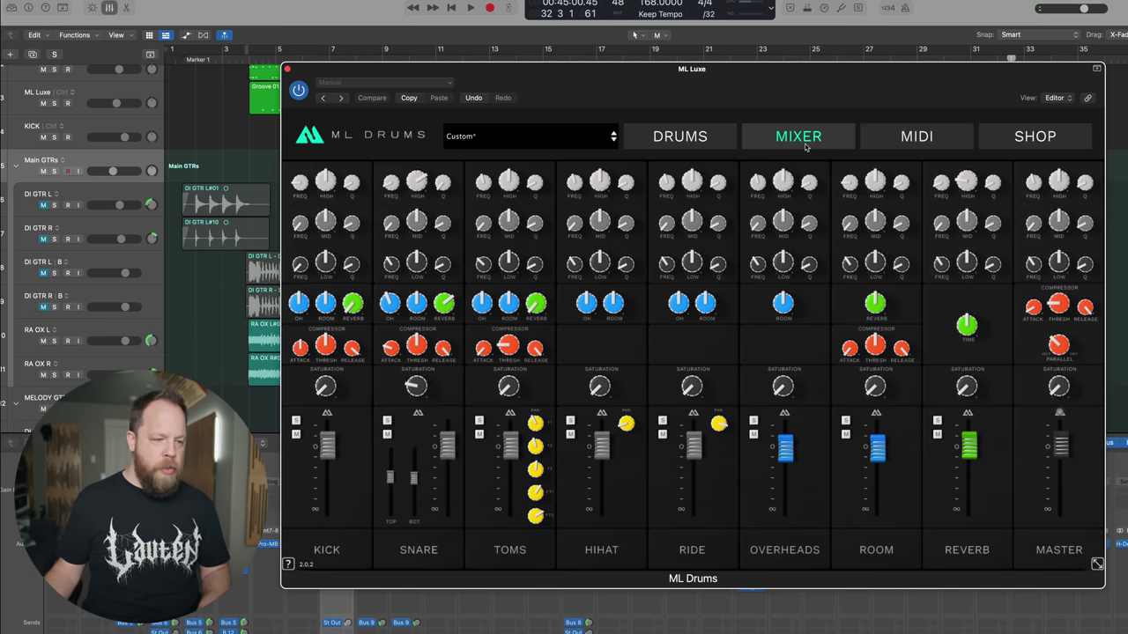
pyautogui.click(692, 142)
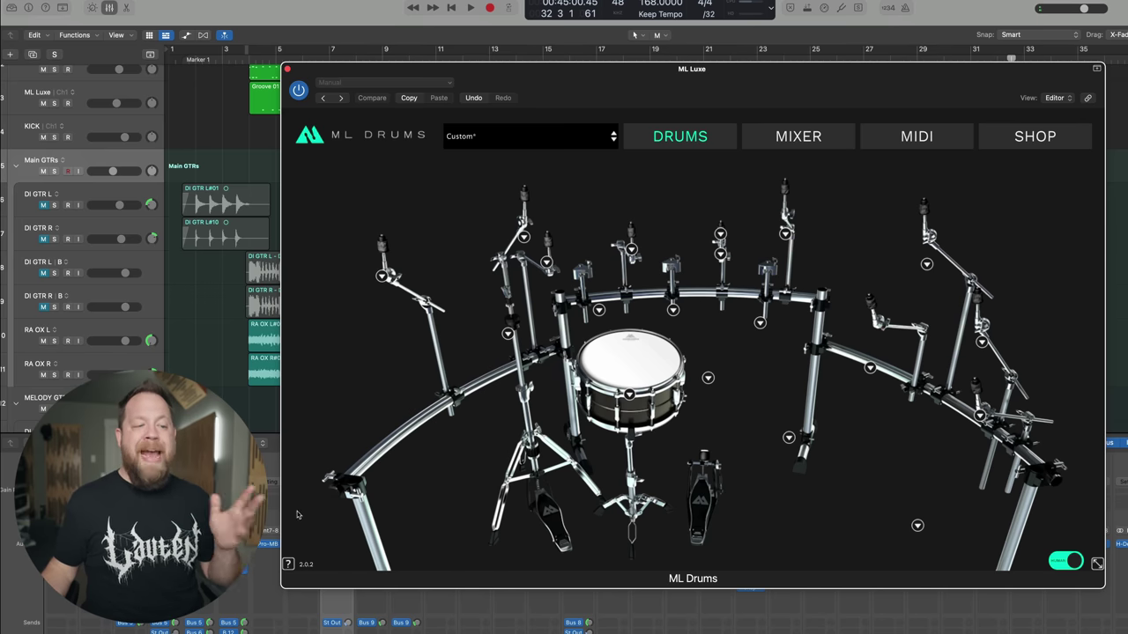
# - Examine the available snare models and audition the currently loaded snare on its own
pyautogui.scroll(-3, 352, 608)
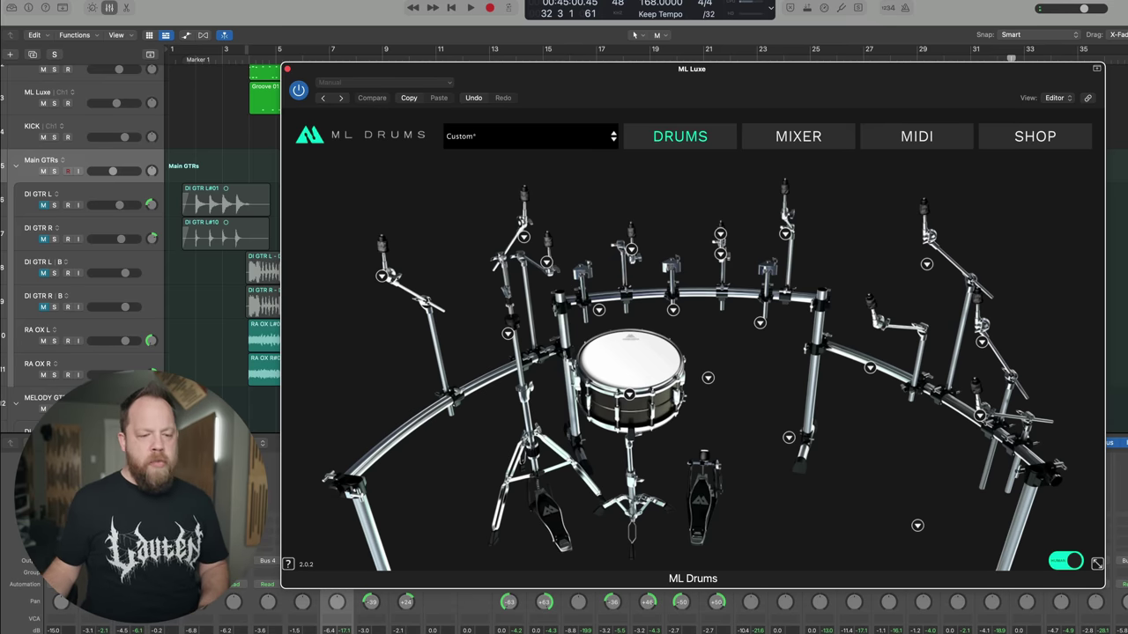
pyautogui.click(629, 394)
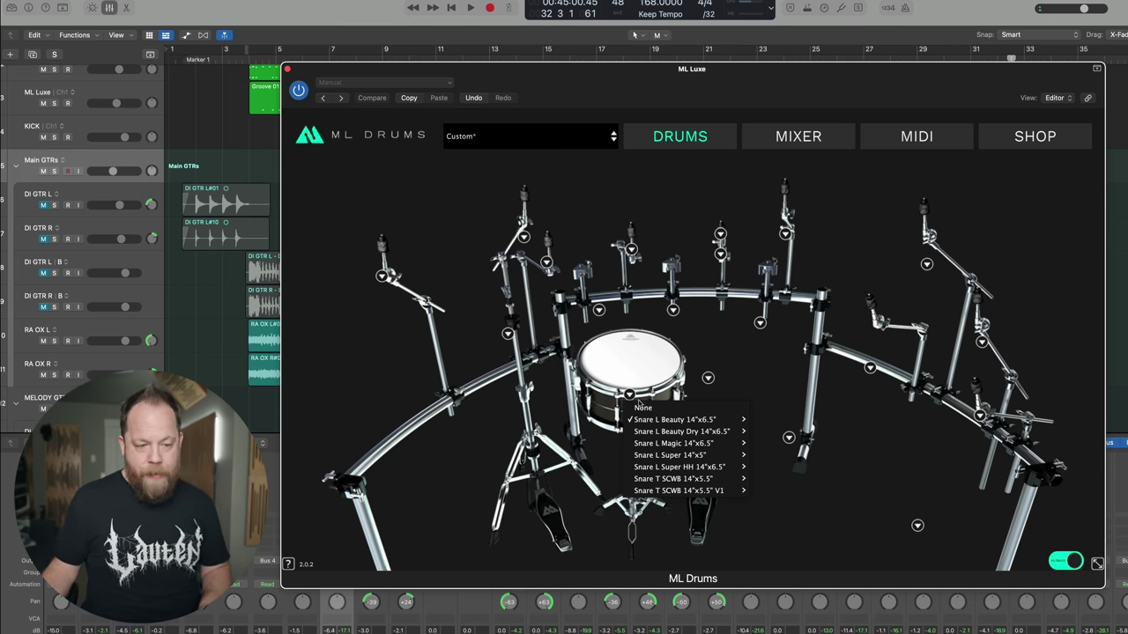
pyautogui.moveTo(646, 423)
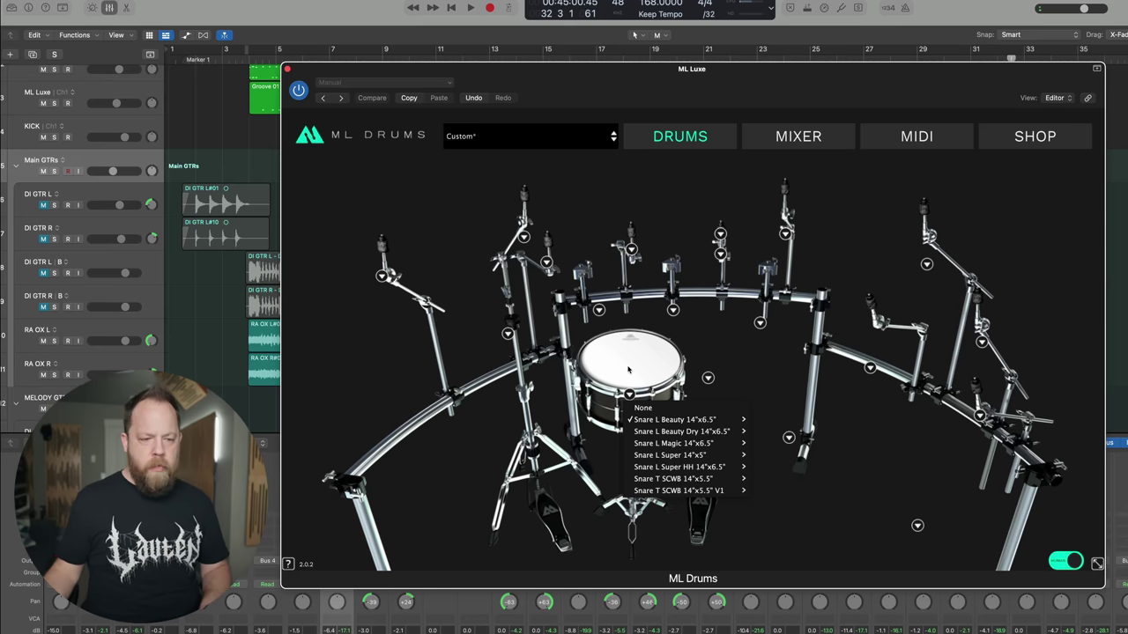
pyautogui.click(628, 370)
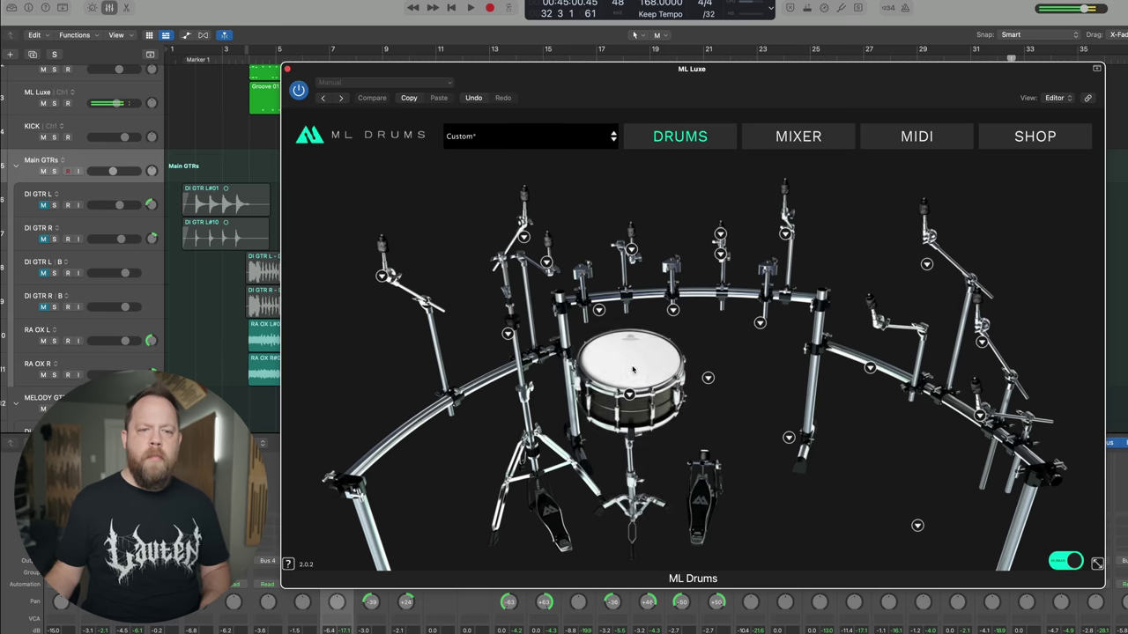
pyautogui.click(632, 370)
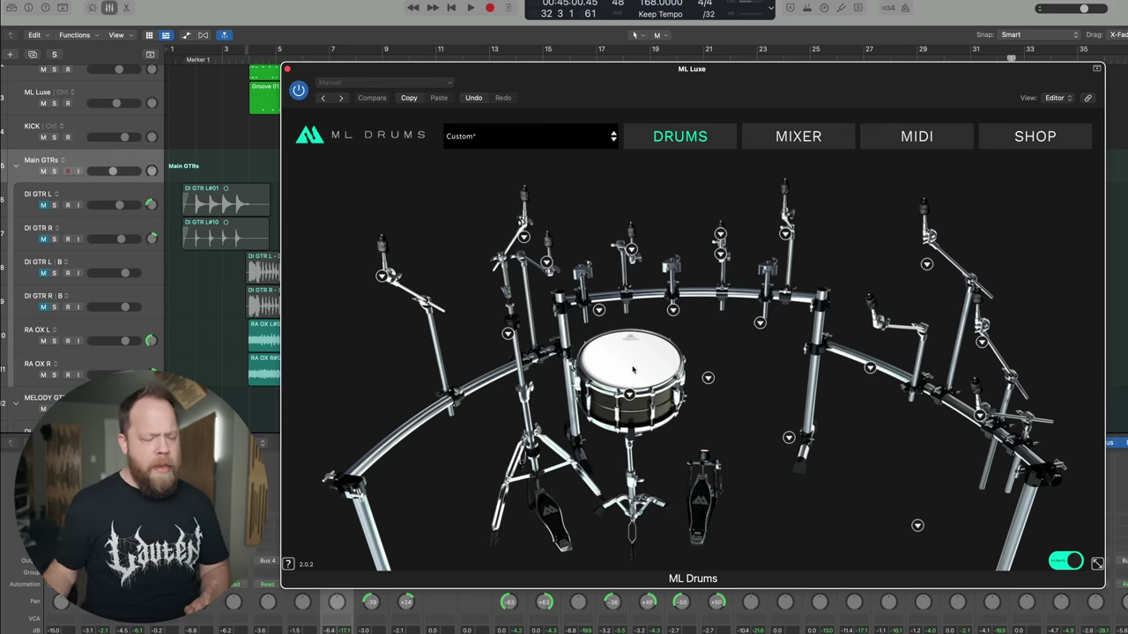
# - Tune Snare L Beauty 14"x6.5" to 294Hz and audition it alone and within the song
pyautogui.click(629, 395)
pyautogui.moveTo(698, 421)
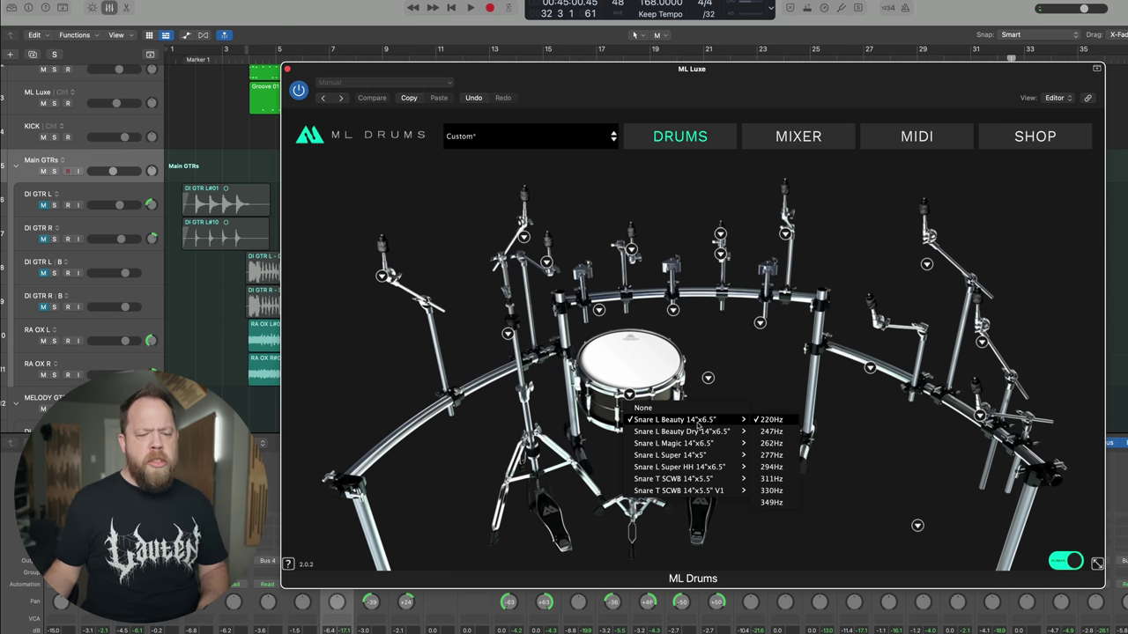
pyautogui.click(770, 467)
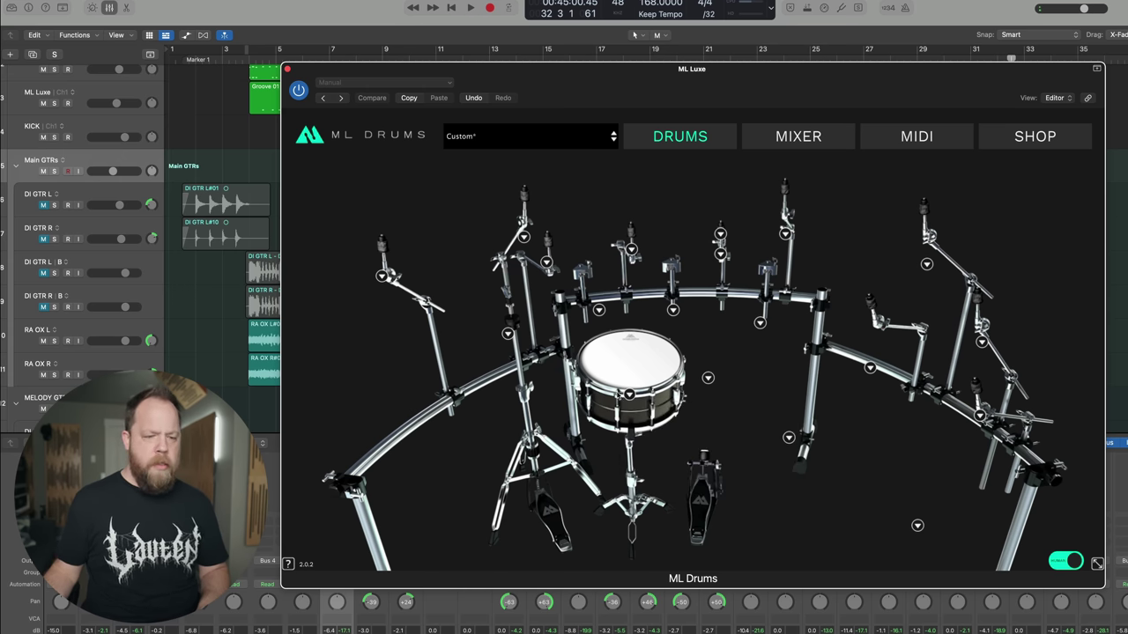
pyautogui.click(625, 375)
pyautogui.click(627, 373)
pyautogui.click(628, 373)
pyautogui.click(628, 373)
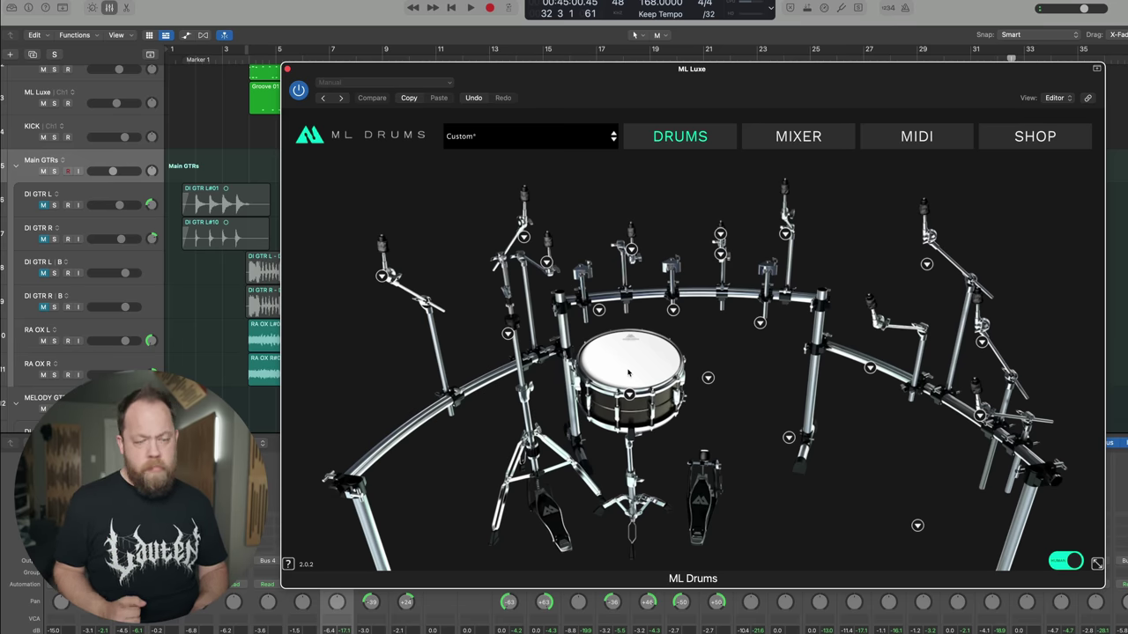
pyautogui.press('space')
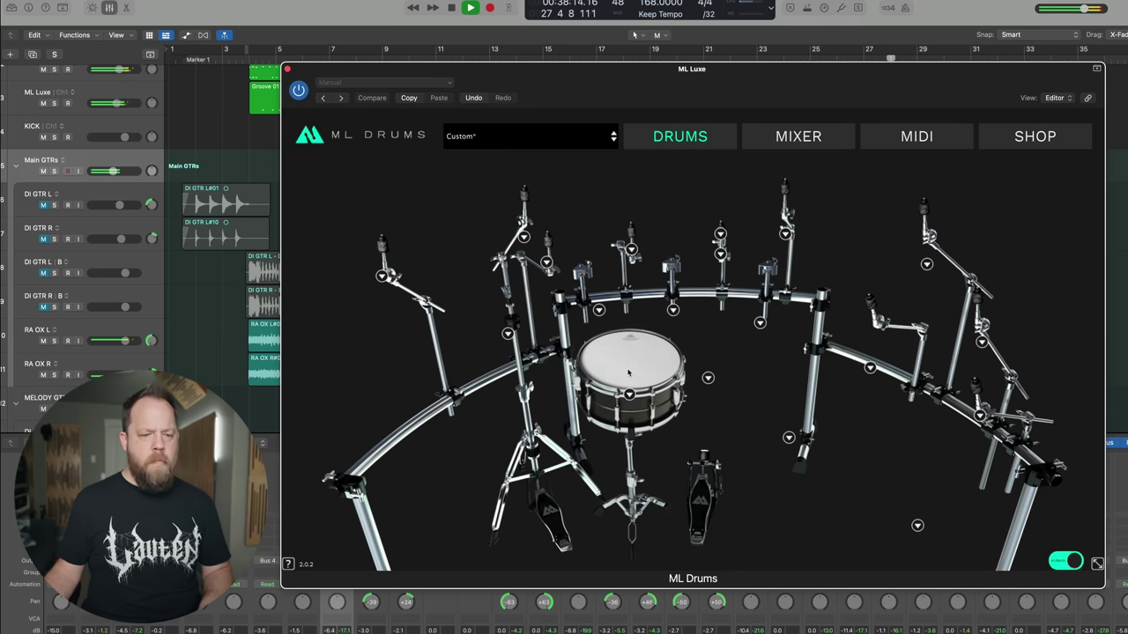
pyautogui.press('space')
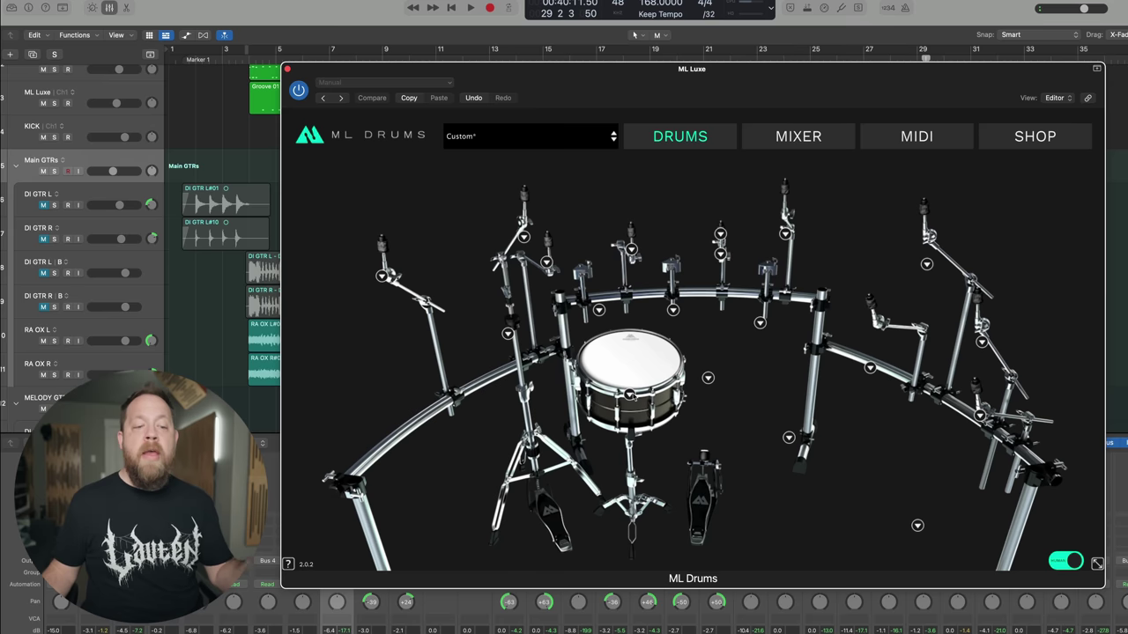
# - Audition the current snare once more and replace it with Snare L Beauty Dry 14"x6.5" at 294Hz
pyautogui.click(629, 395)
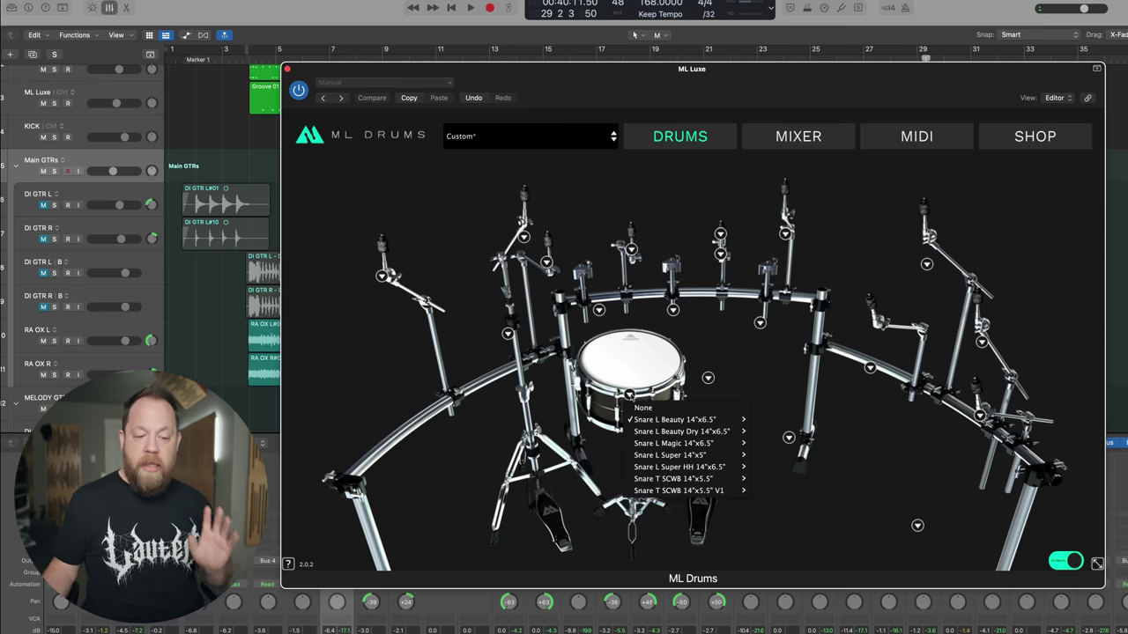
pyautogui.click(633, 375)
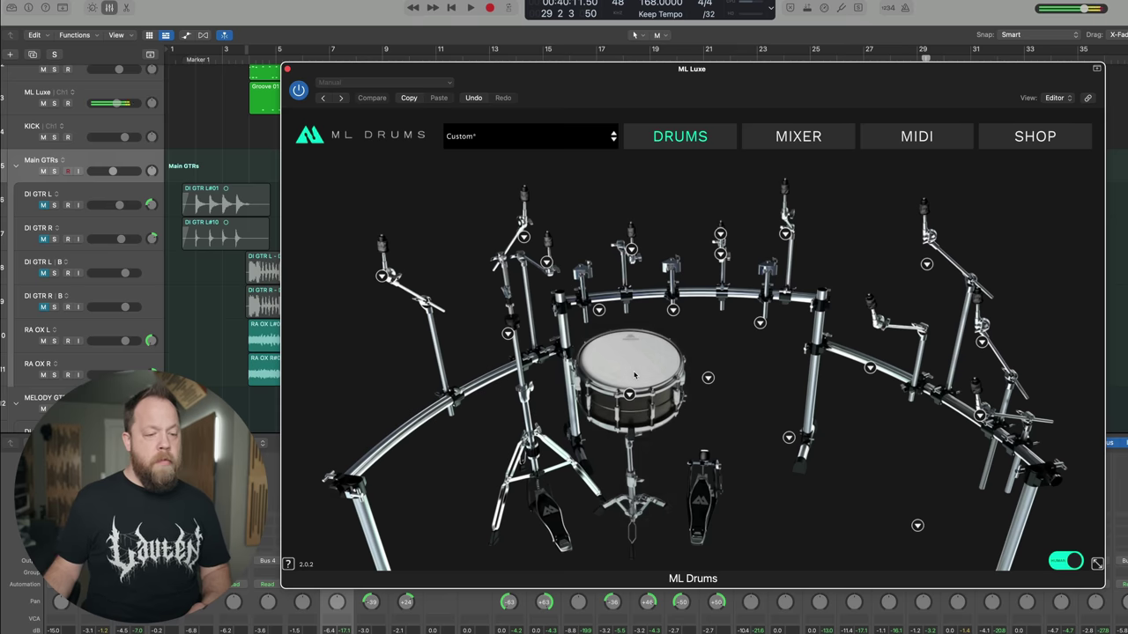
pyautogui.click(629, 396)
pyautogui.moveTo(666, 431)
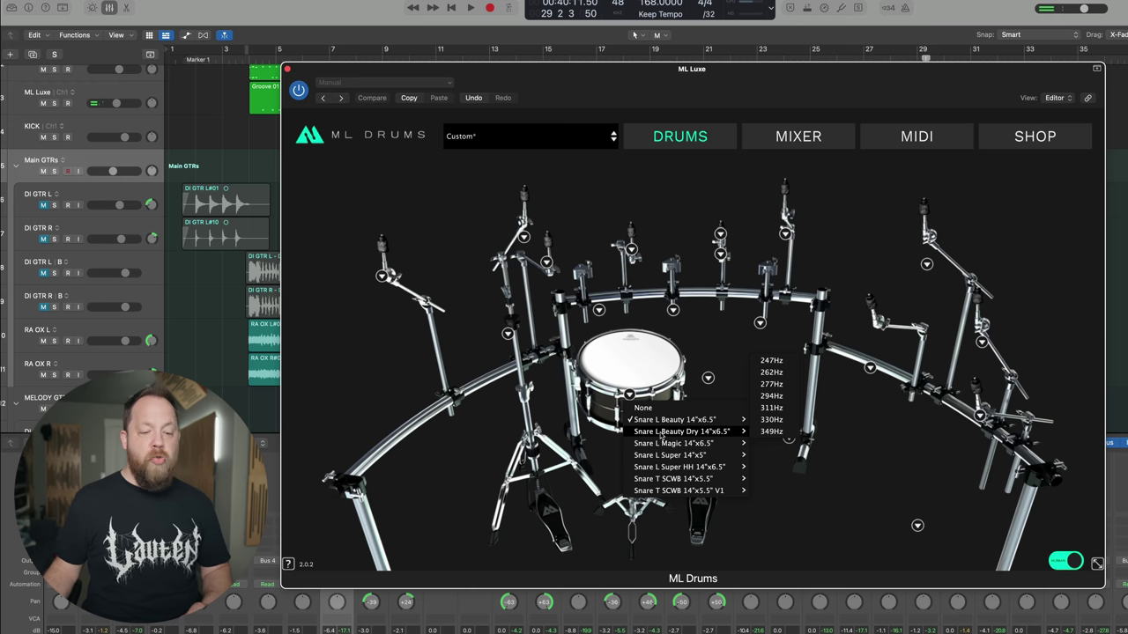
pyautogui.click(781, 399)
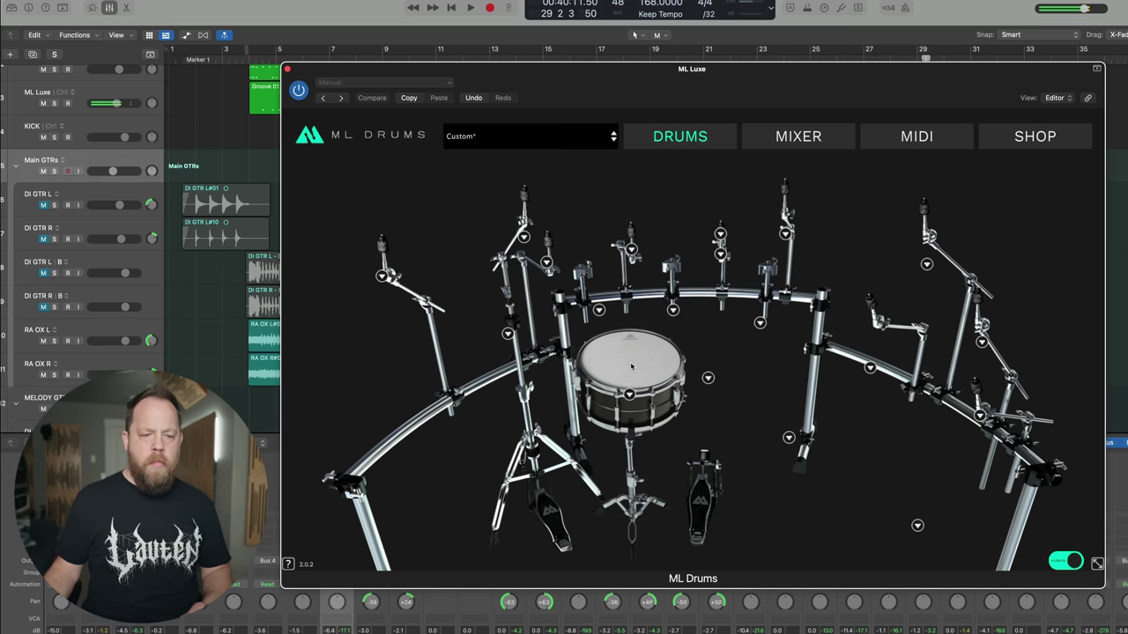
# - Load Snare L Magic 14"x6.5" at 247Hz and audition it alone and within the song
pyautogui.click(630, 395)
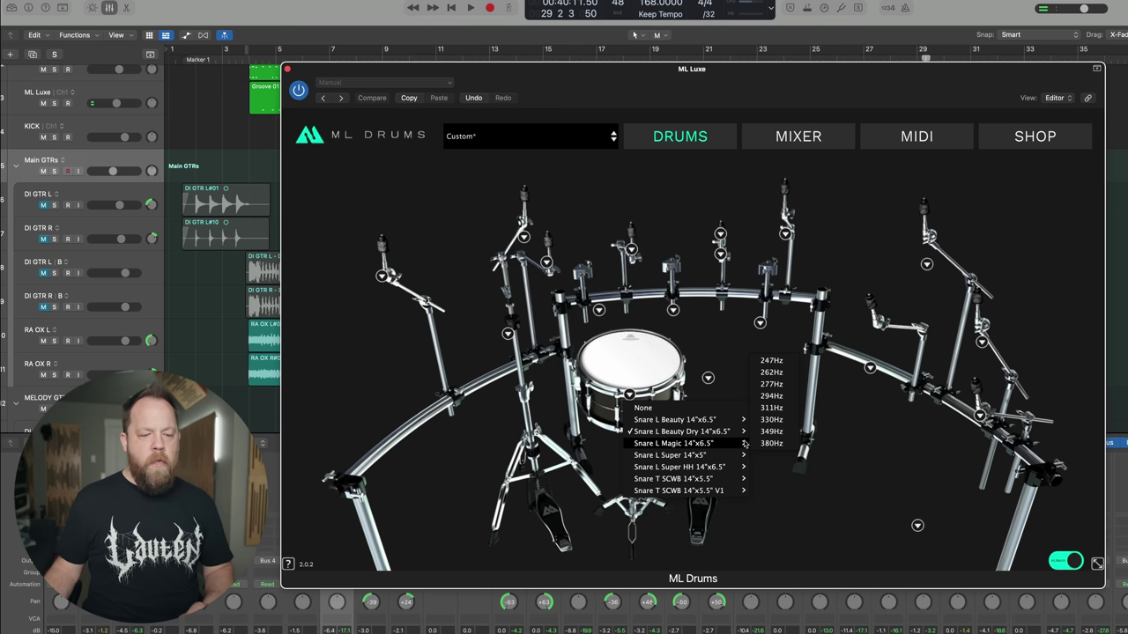
pyautogui.click(772, 362)
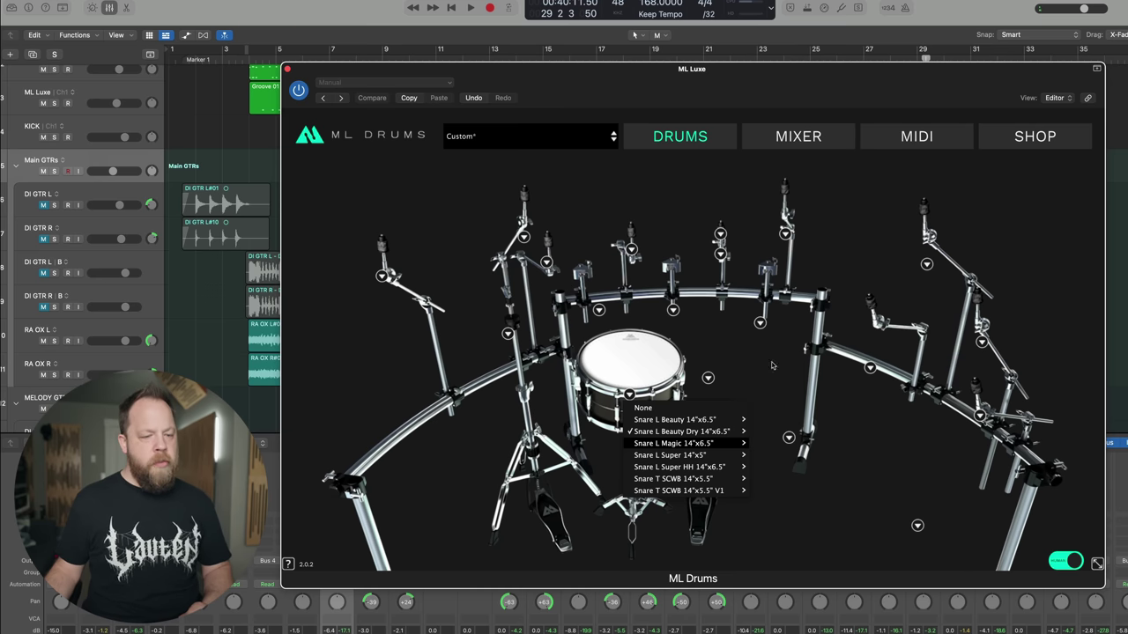
pyautogui.click(650, 366)
pyautogui.click(650, 366)
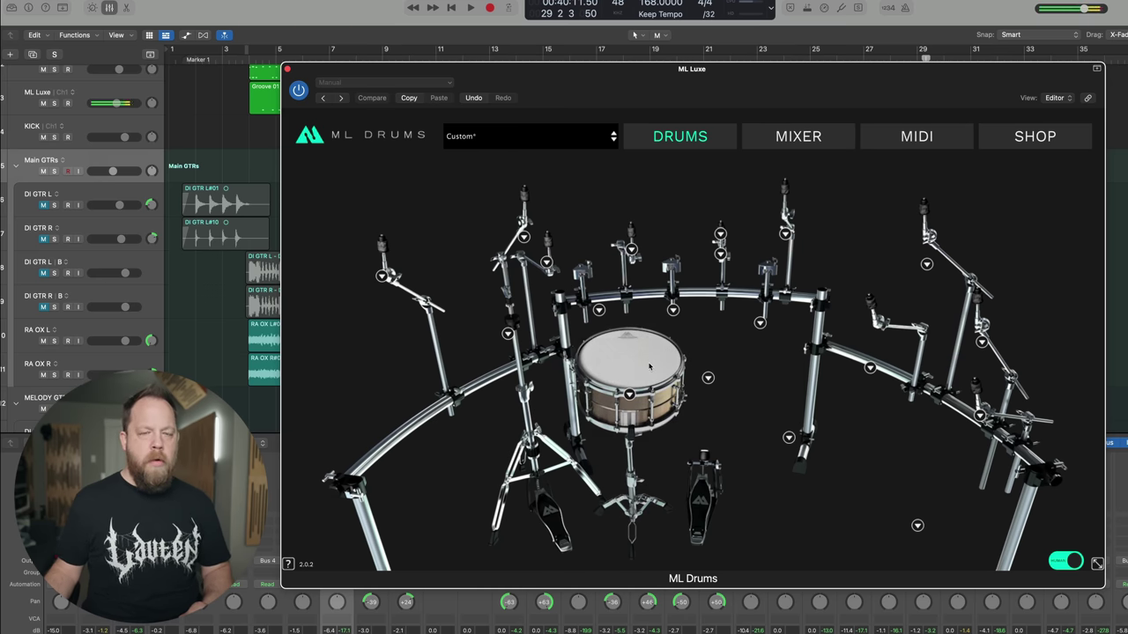
pyautogui.click(649, 367)
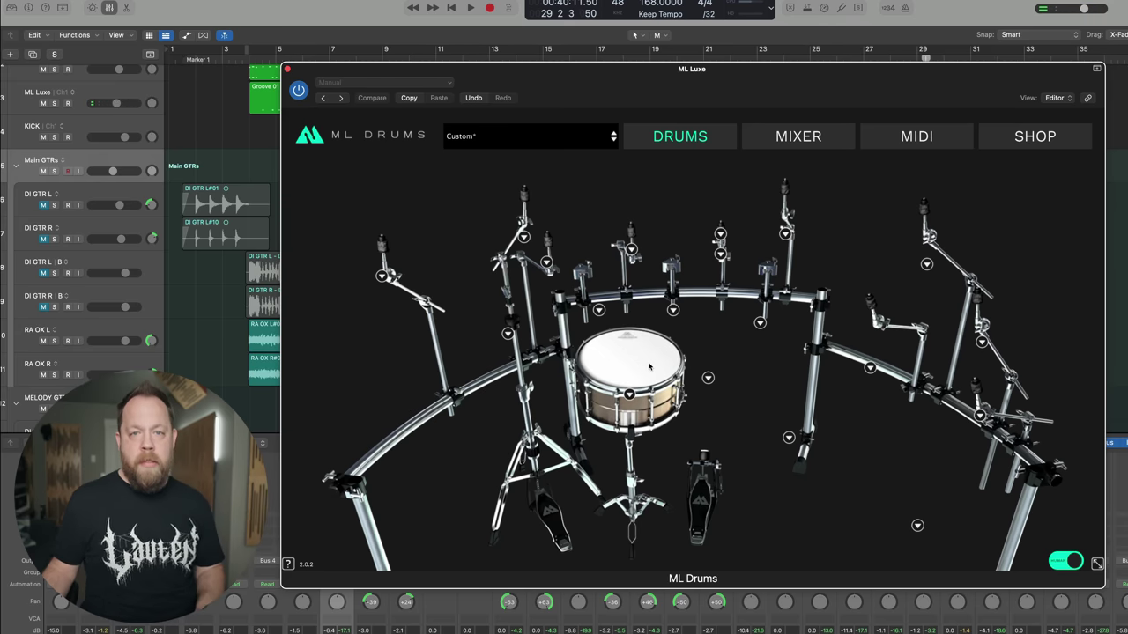
pyautogui.press('space')
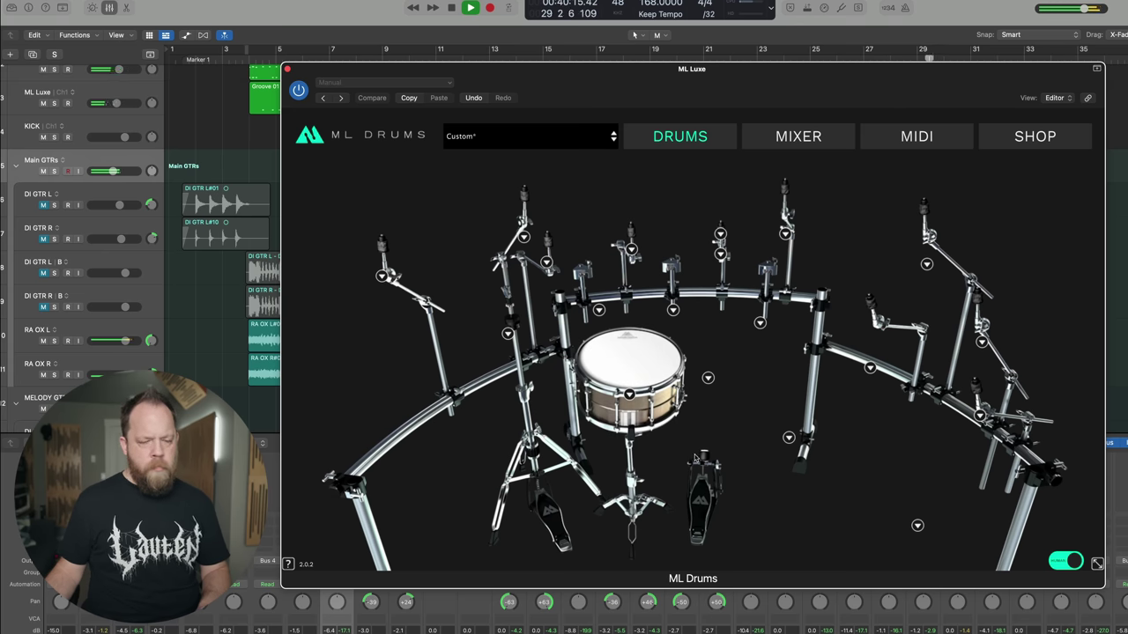
pyautogui.press('space')
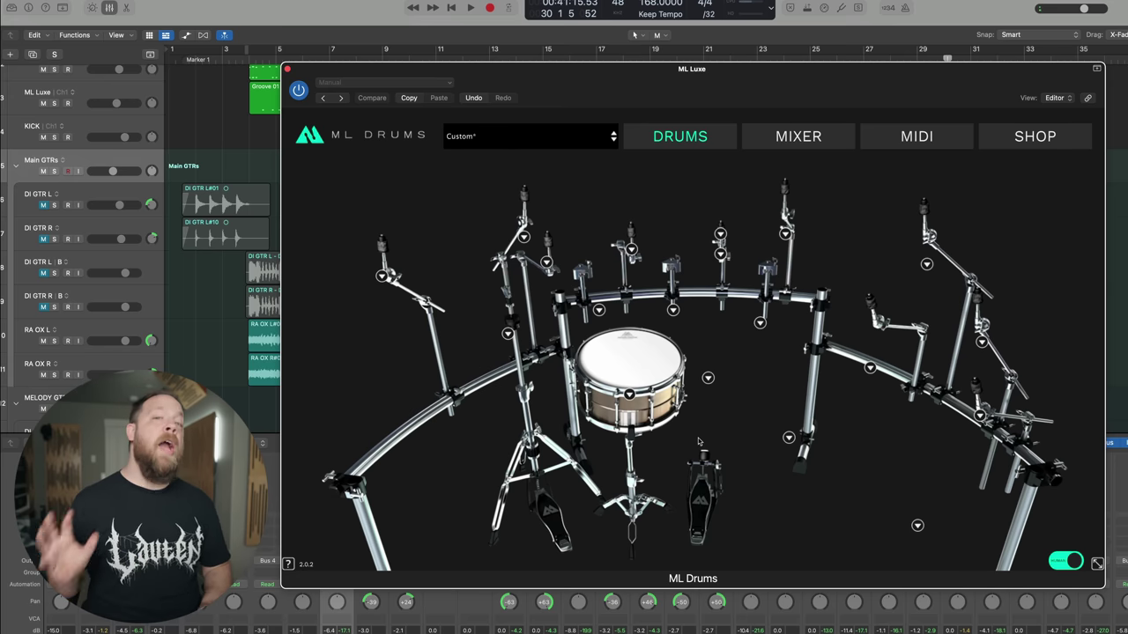
# - Load Snare L Super 14"x5" at 220Hz and play the song to hear it in context
pyautogui.click(629, 396)
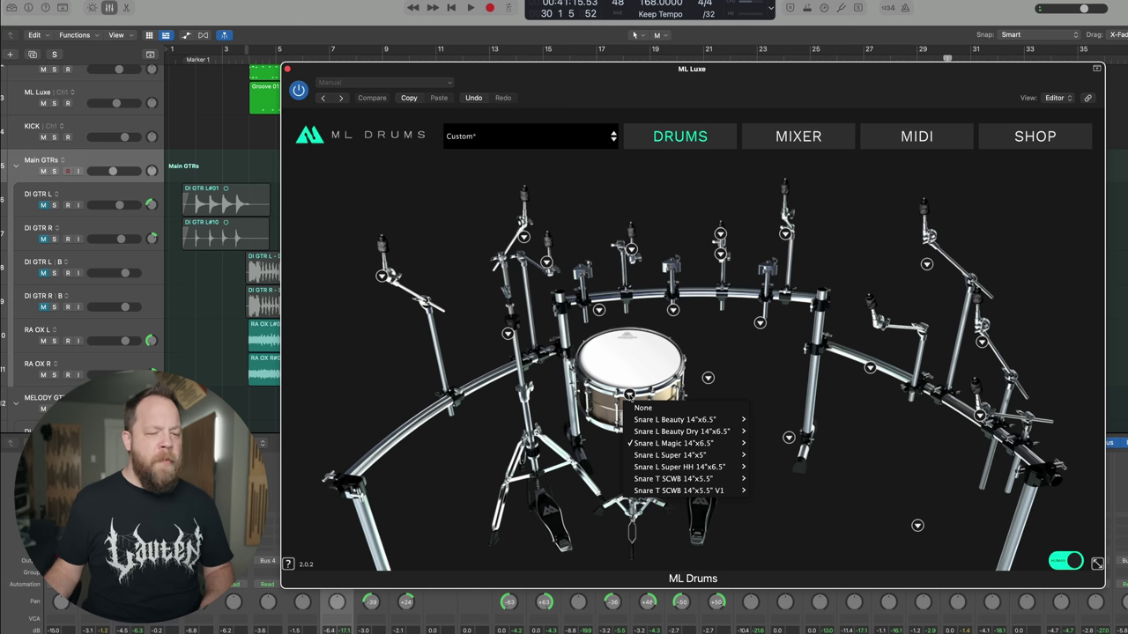
pyautogui.moveTo(649, 455)
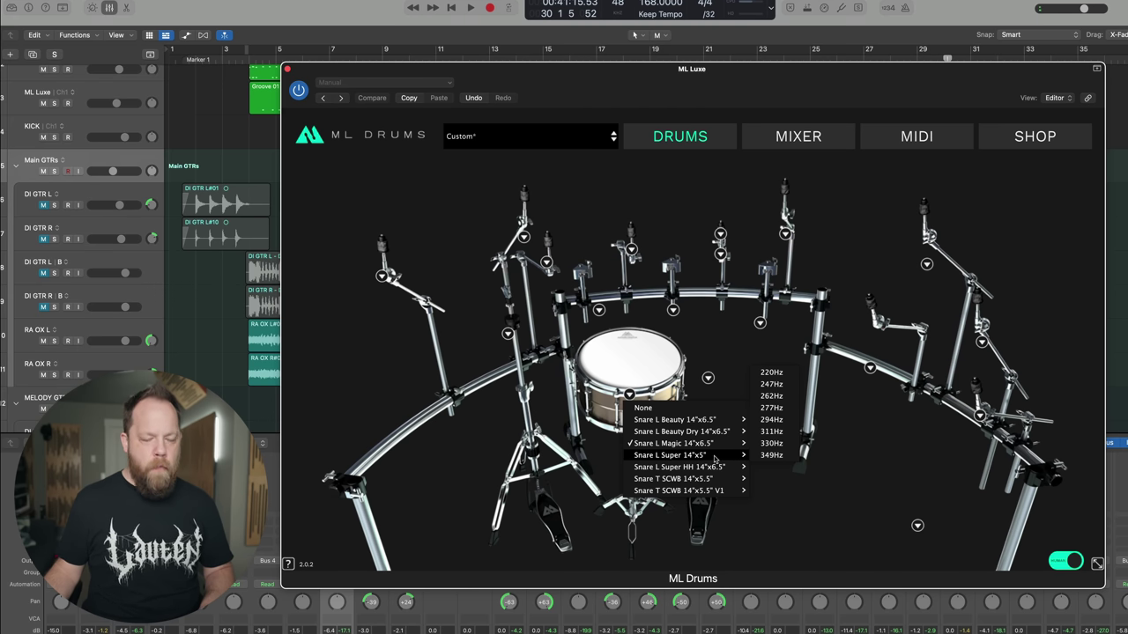
pyautogui.click(771, 374)
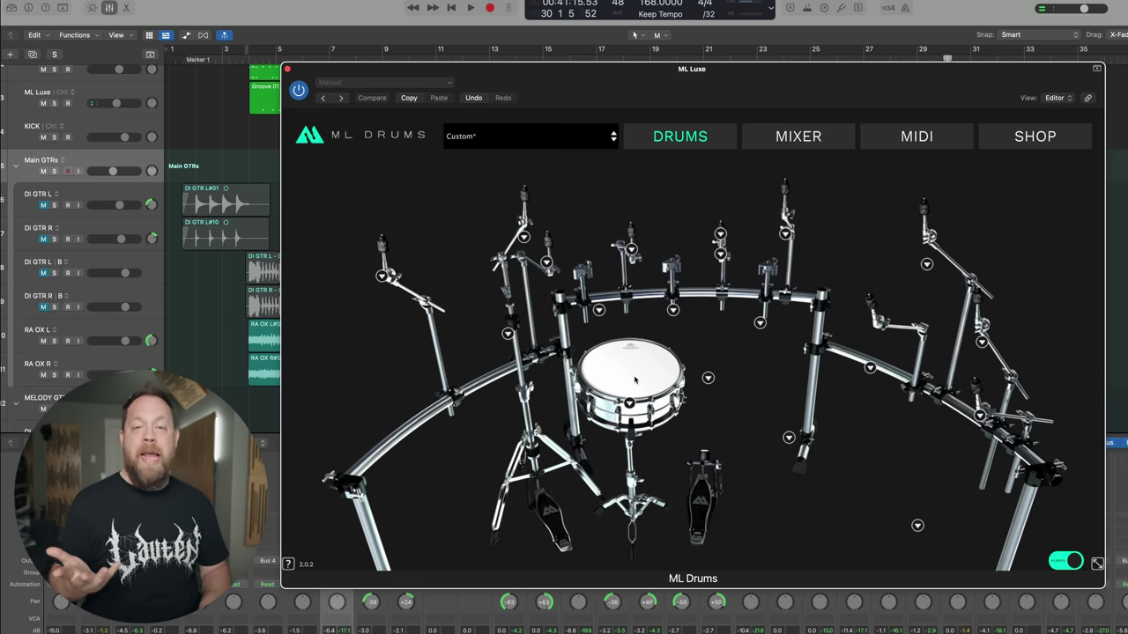
pyautogui.press('space')
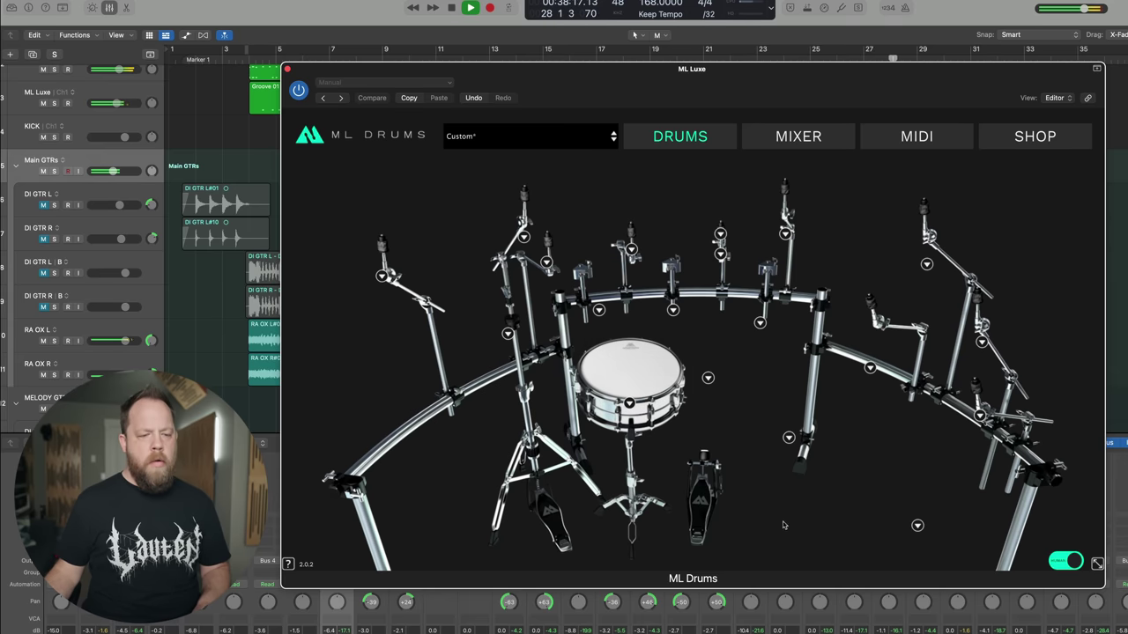
pyautogui.press('space')
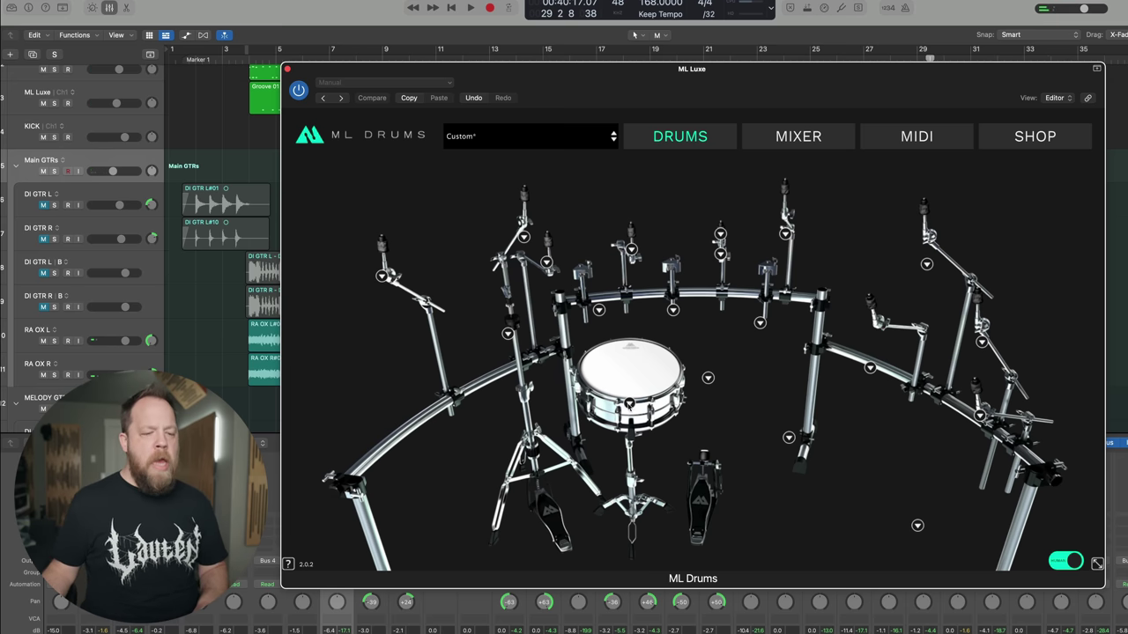
# - Tune Snare L Super 14"x5" to 247Hz and play the song to hear it in context
pyautogui.click(629, 403)
pyautogui.moveTo(687, 464)
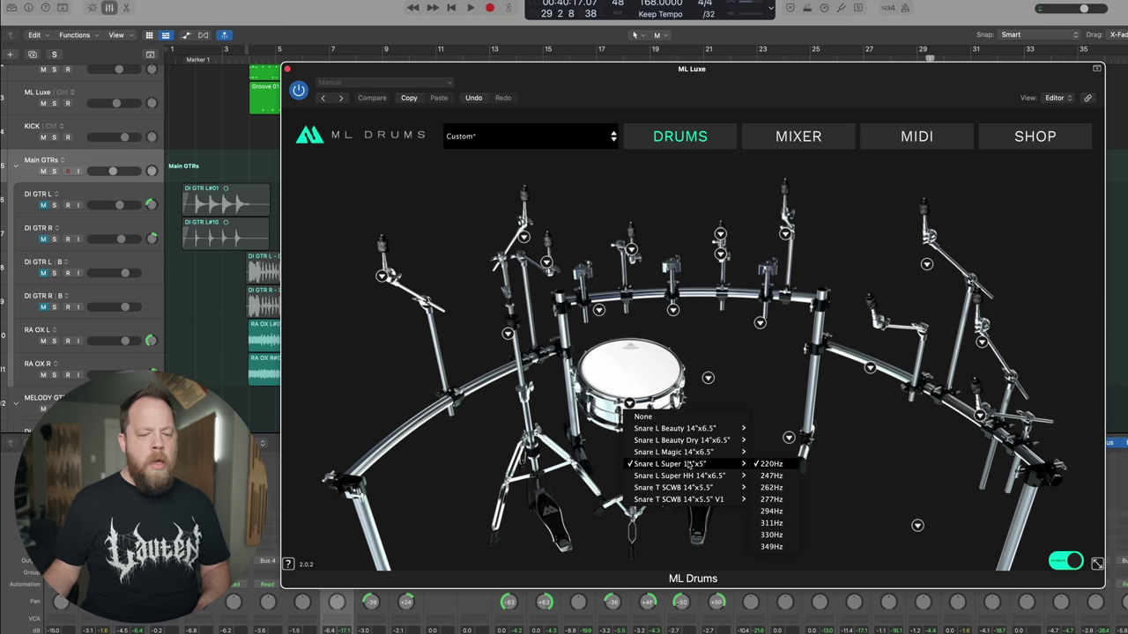
pyautogui.click(772, 476)
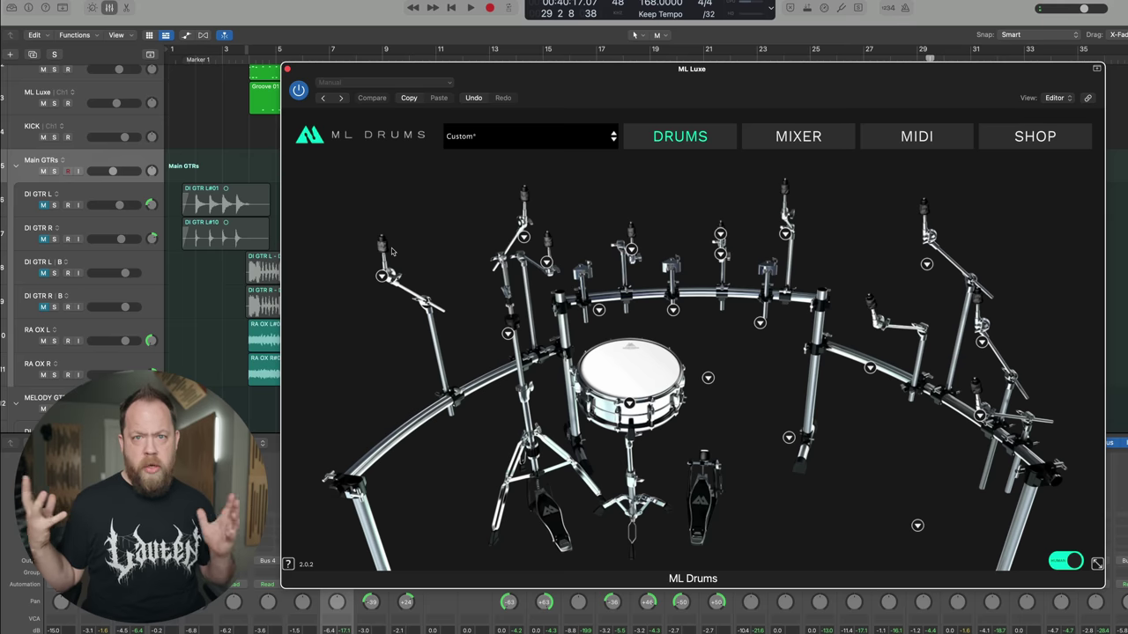
pyautogui.press('space')
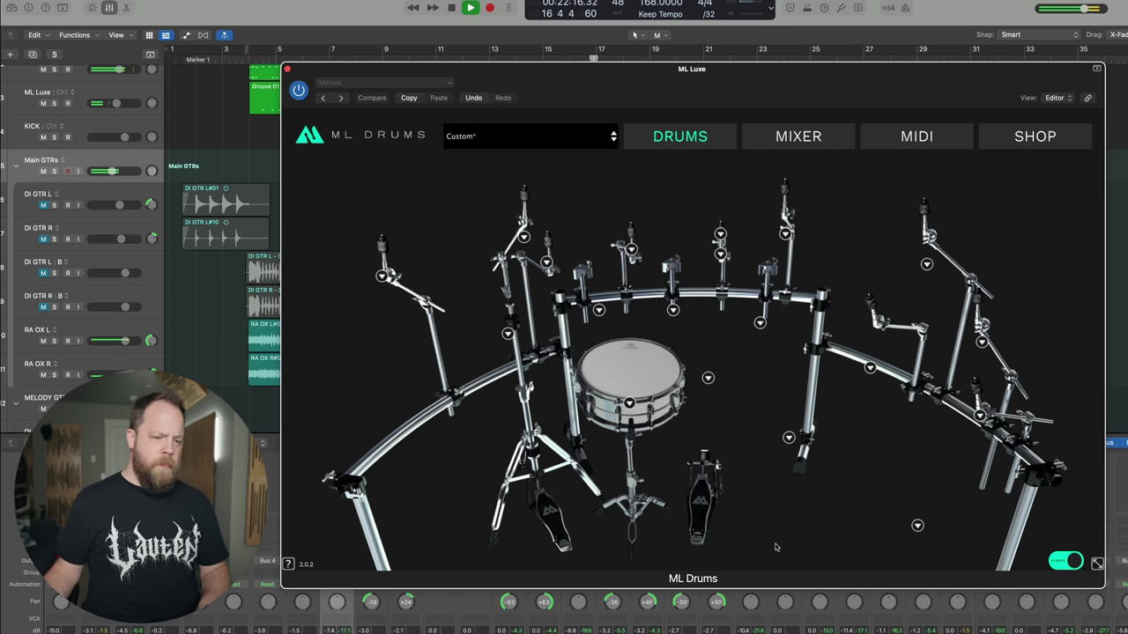
pyautogui.press('space')
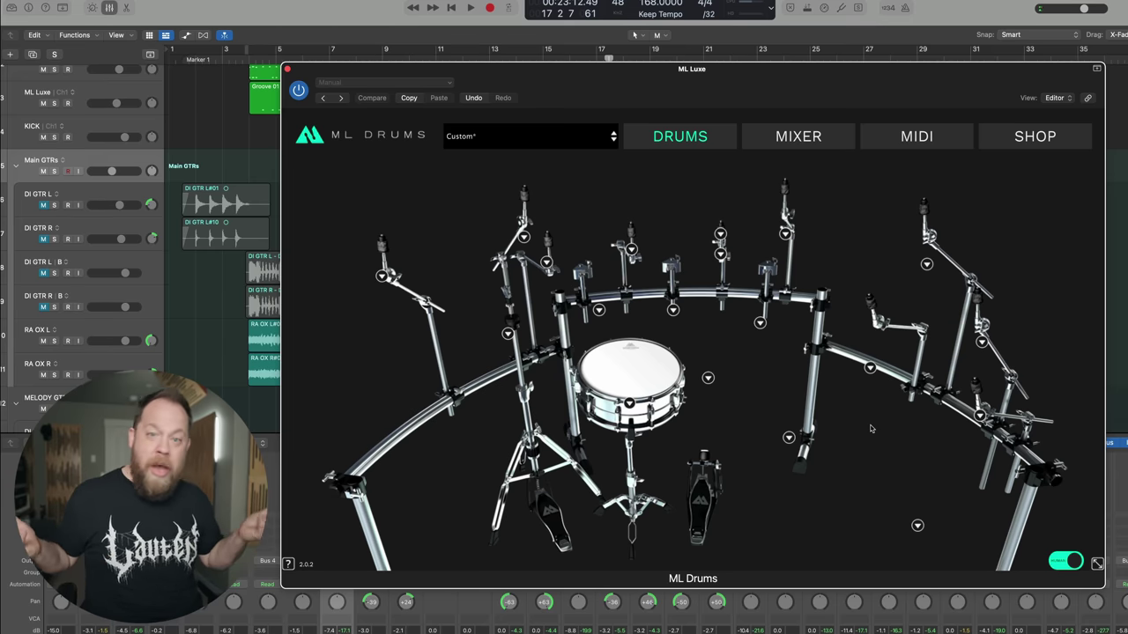
# - Load Snare L Super HH 14"x6.5" at 233Hz and play the song to hear it in context
pyautogui.click(630, 405)
pyautogui.moveTo(649, 432)
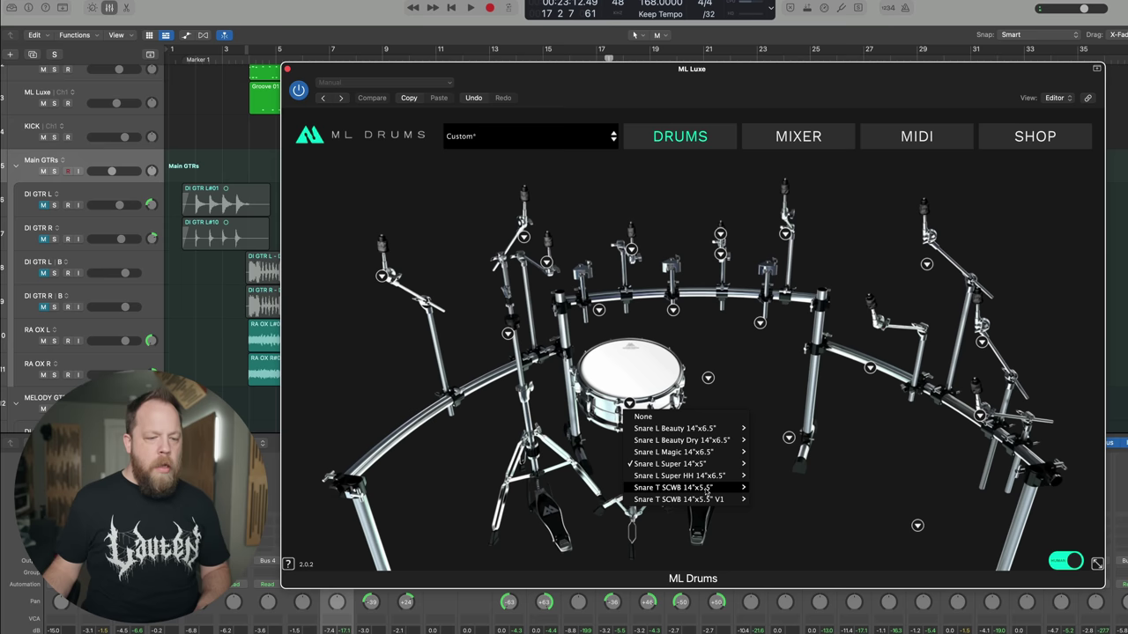
pyautogui.moveTo(676, 478)
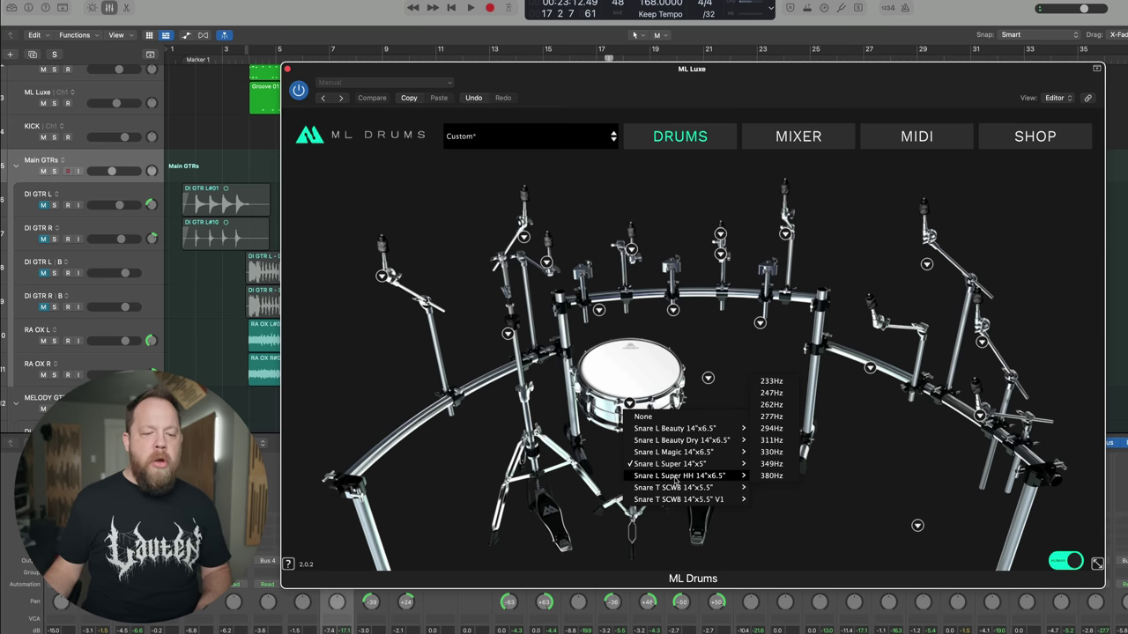
pyautogui.click(775, 382)
pyautogui.press('space')
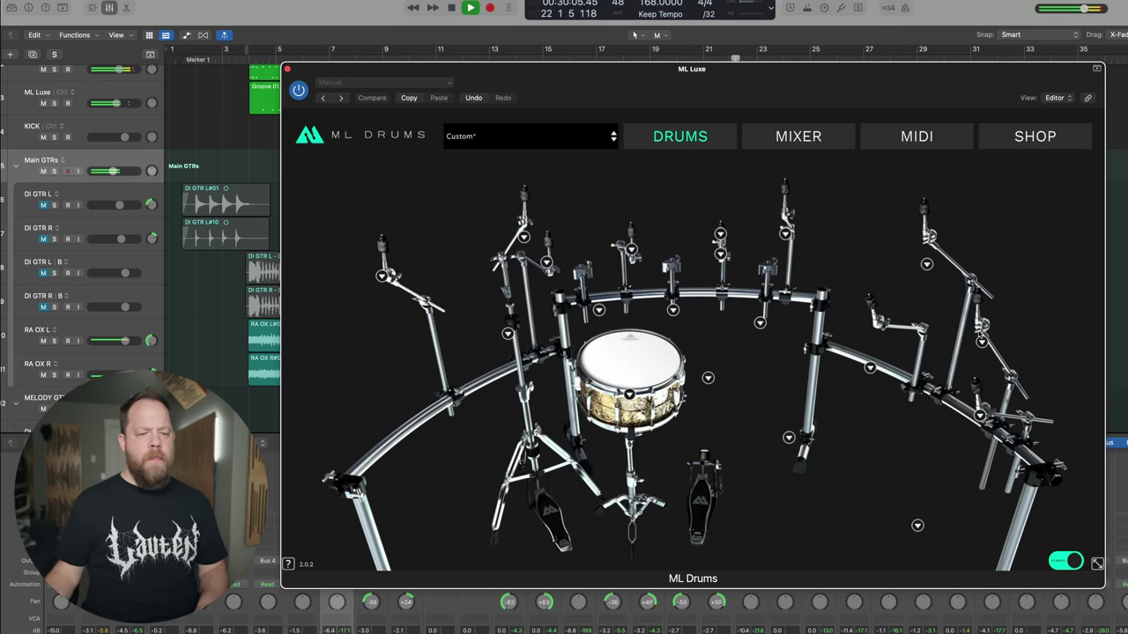
pyautogui.press('space')
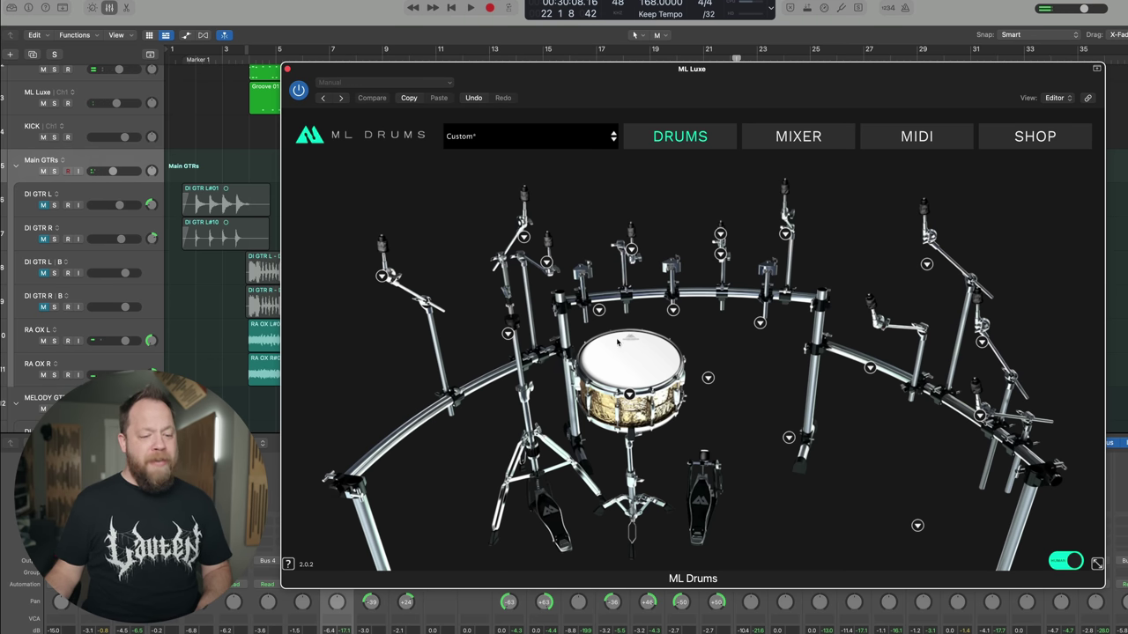
# - Audition Snare L Super HH 14"x6.5" alone at 247Hz and switch back to its 233Hz tuning for comparison
pyautogui.click(629, 394)
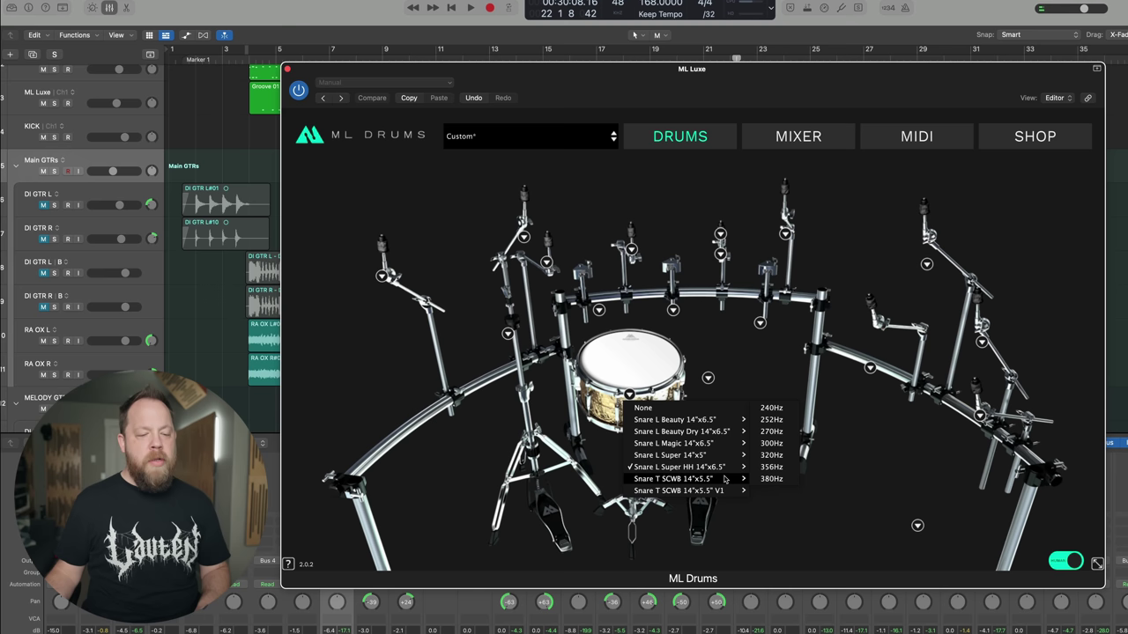
pyautogui.moveTo(733, 467)
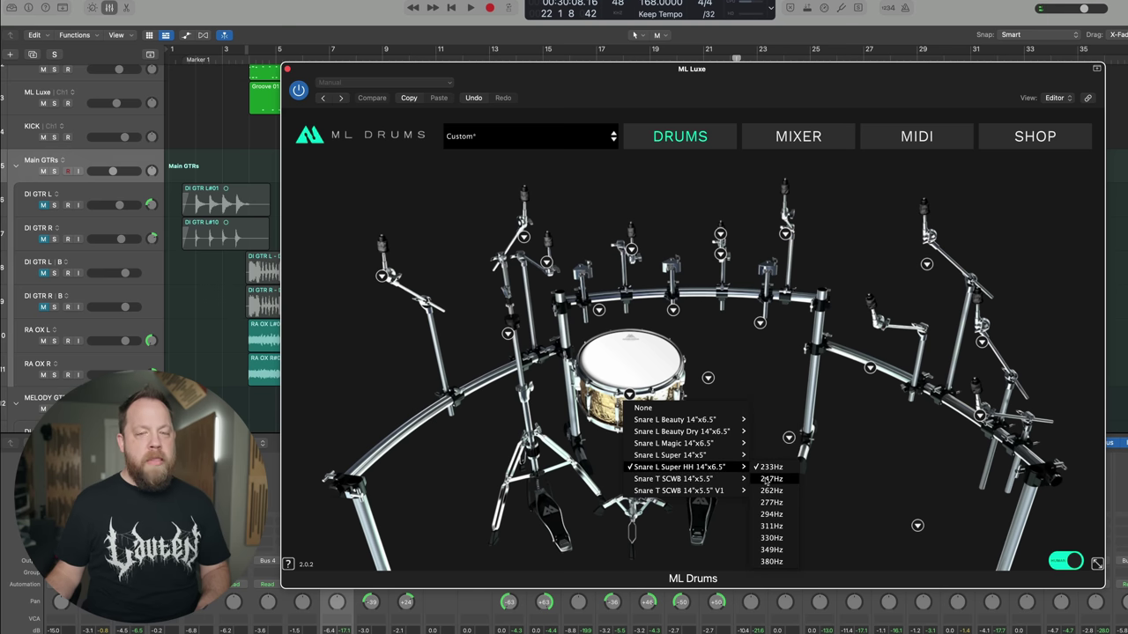
pyautogui.click(765, 480)
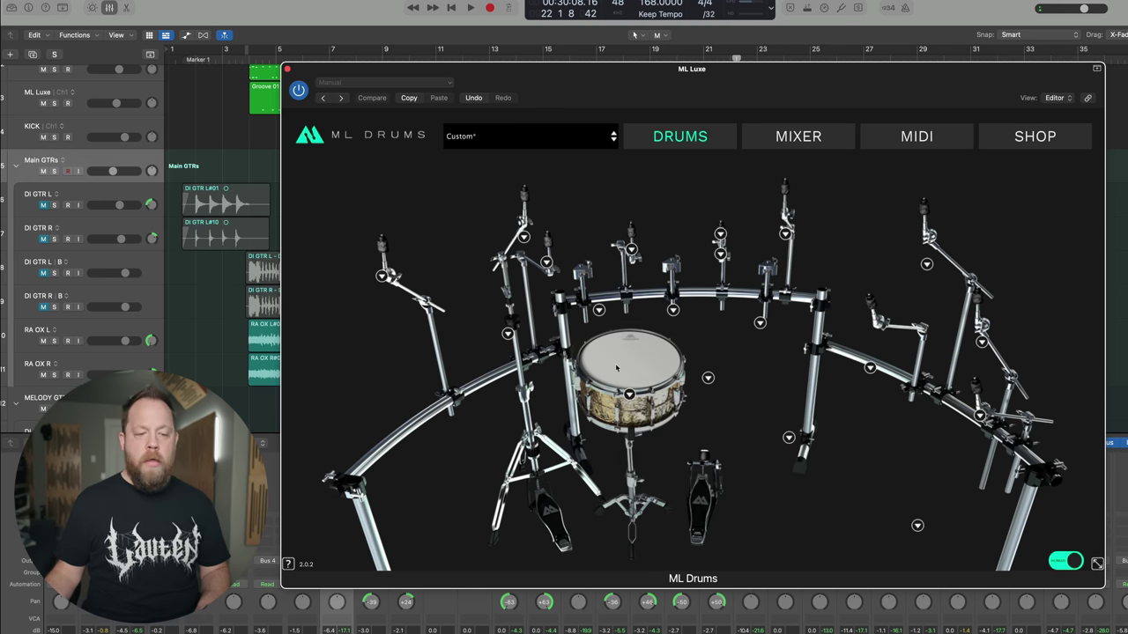
pyautogui.click(629, 394)
pyautogui.moveTo(742, 468)
pyautogui.click(769, 455)
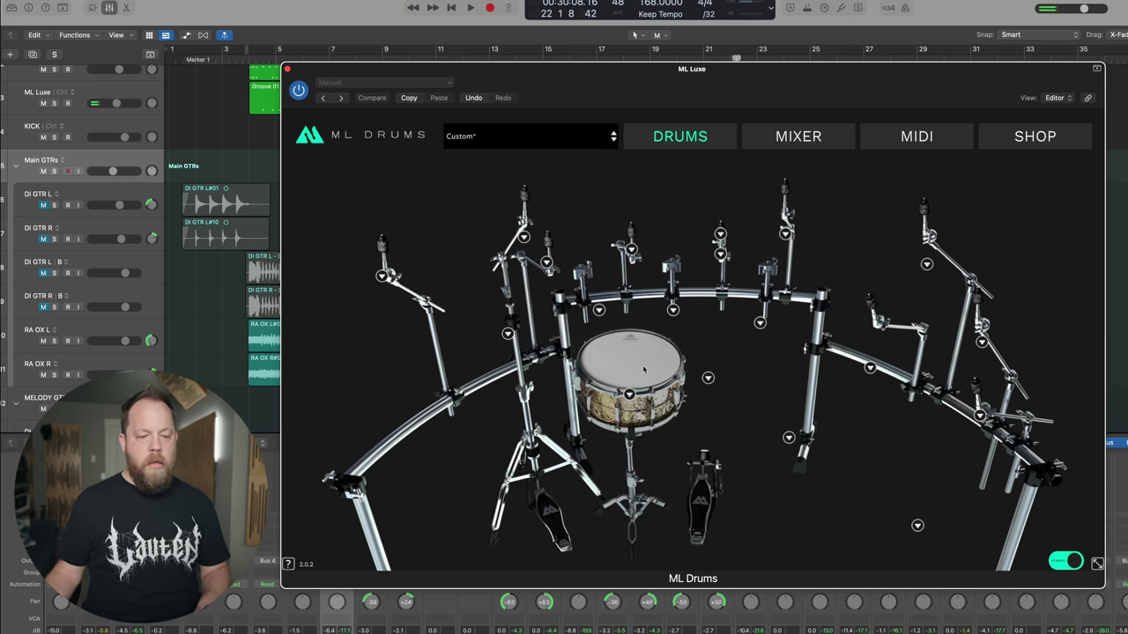
# - Retune Snare L Super HH 14"x6.5" to 247Hz and play the song to hear it in the mix
pyautogui.click(629, 394)
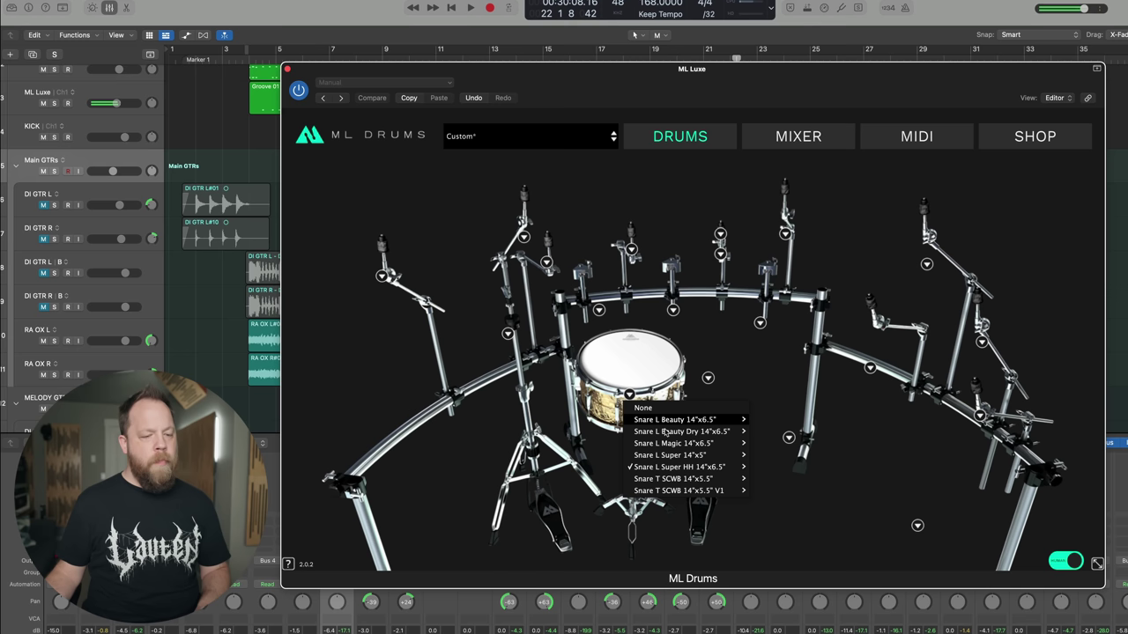
pyautogui.click(766, 476)
pyautogui.press('space')
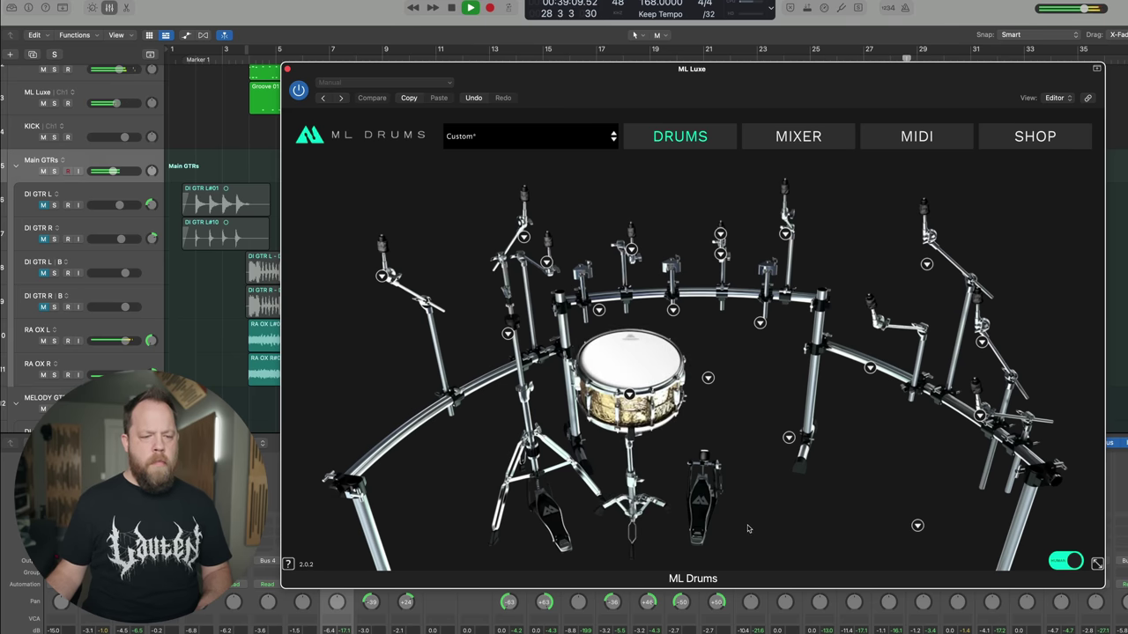
pyautogui.press('space')
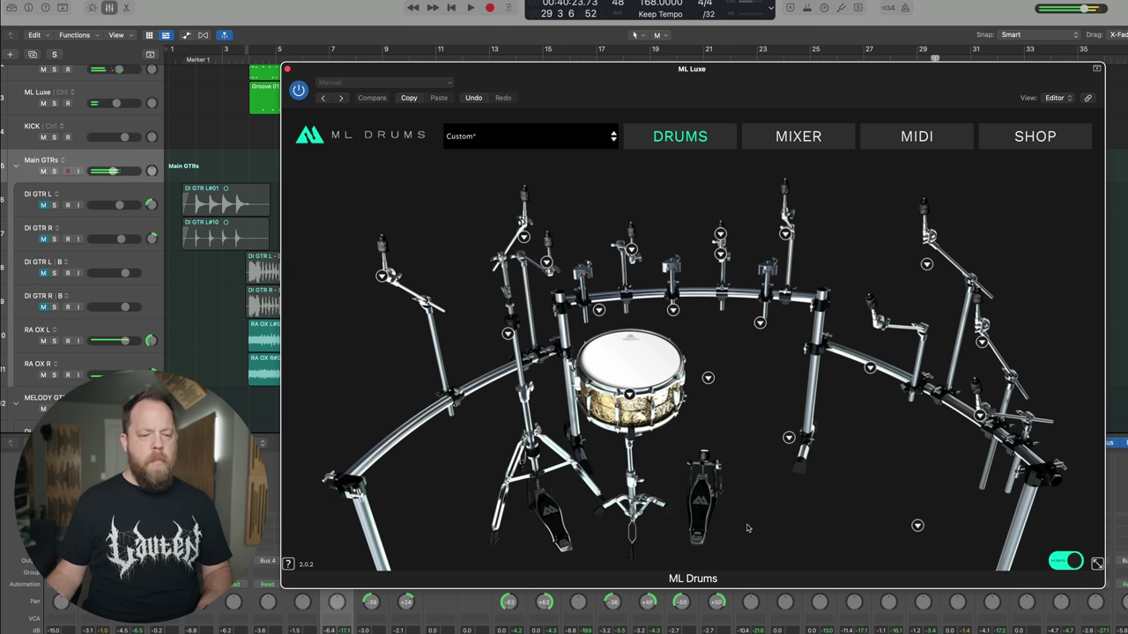
# - Load Snare L Beauty 14"x6.5" at 220Hz and play the song to hear it in context
pyautogui.click(630, 395)
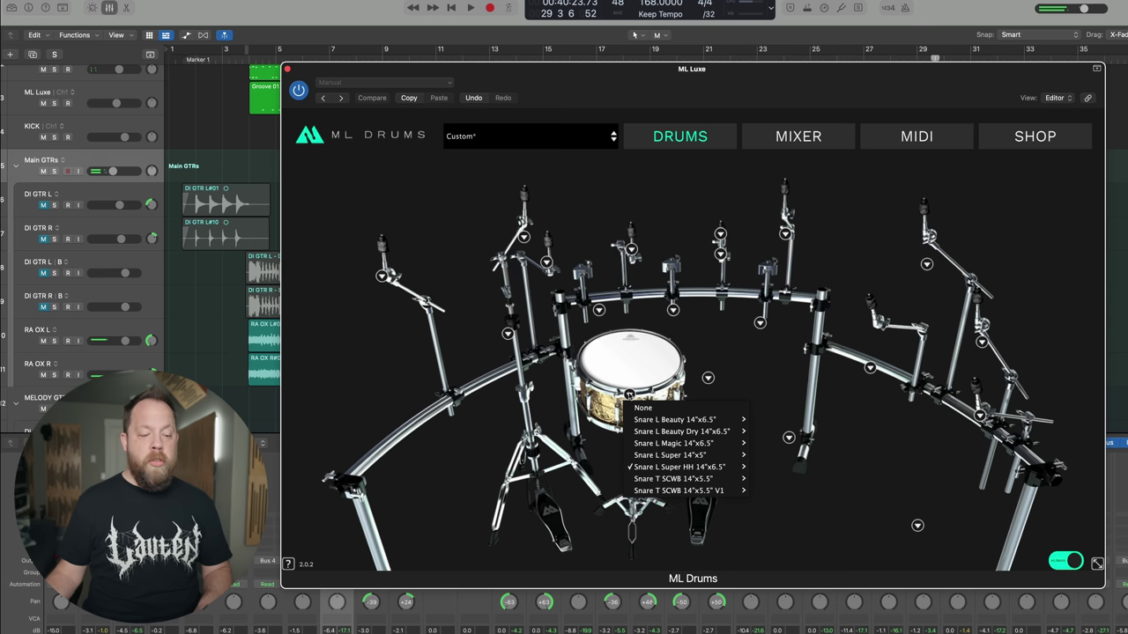
pyautogui.moveTo(705, 421)
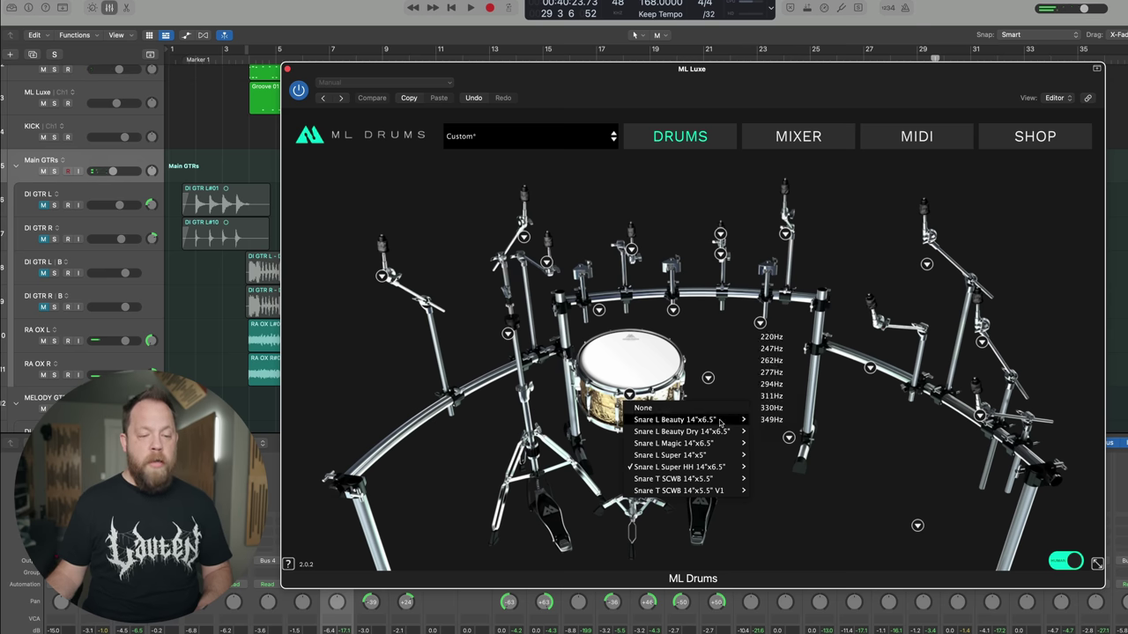
pyautogui.click(771, 337)
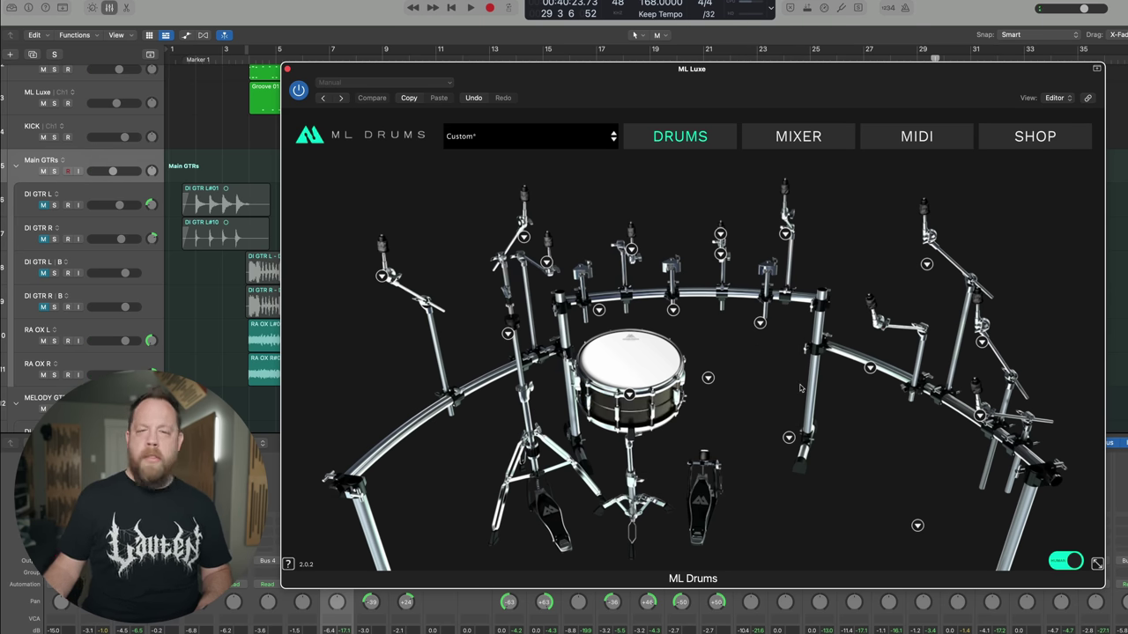
pyautogui.press('space')
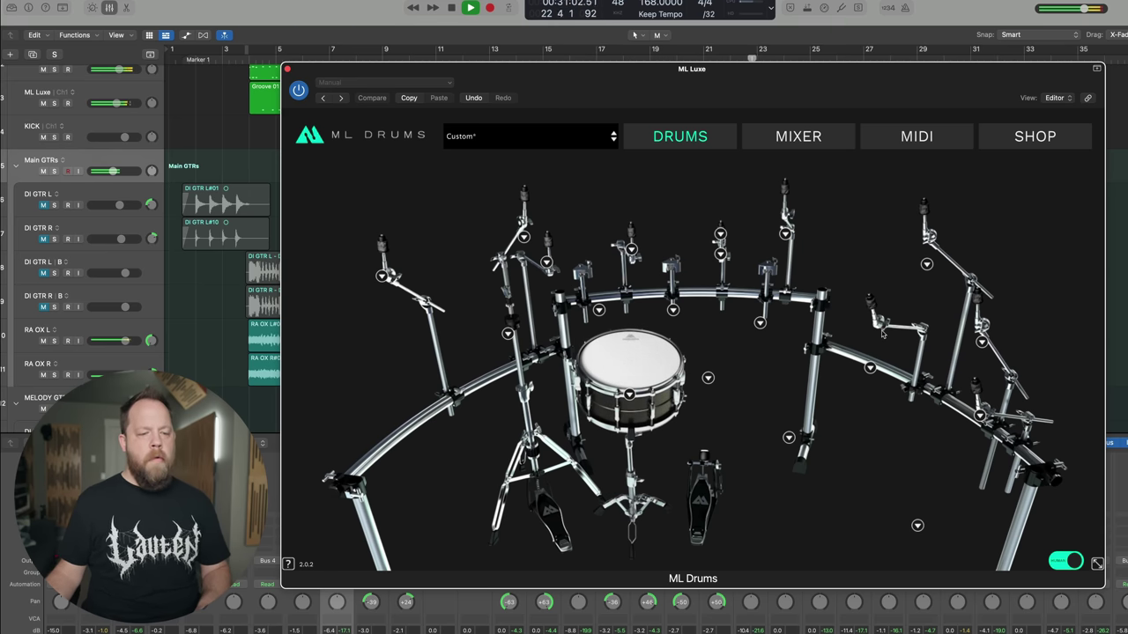
pyautogui.press('space')
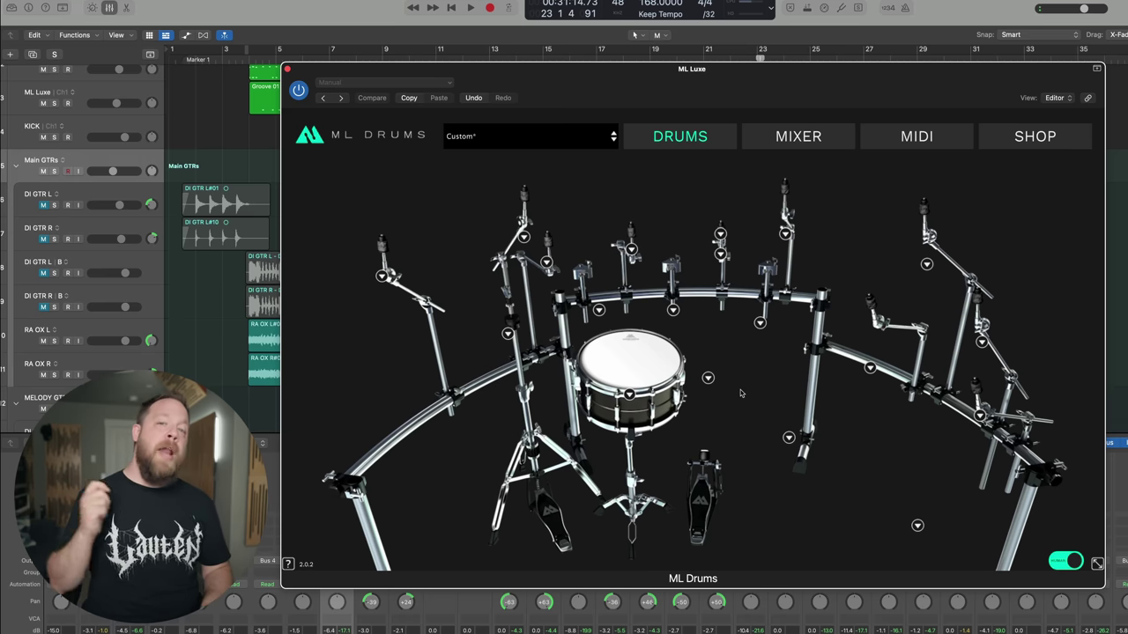
# - Adjust the snare's bottom mic level in the plugin's mixer, return to the drum kit view and start the song
pyautogui.click(802, 143)
pyautogui.moveTo(394, 484)
pyautogui.moveTo(414, 479); pyautogui.dragTo(412, 488)
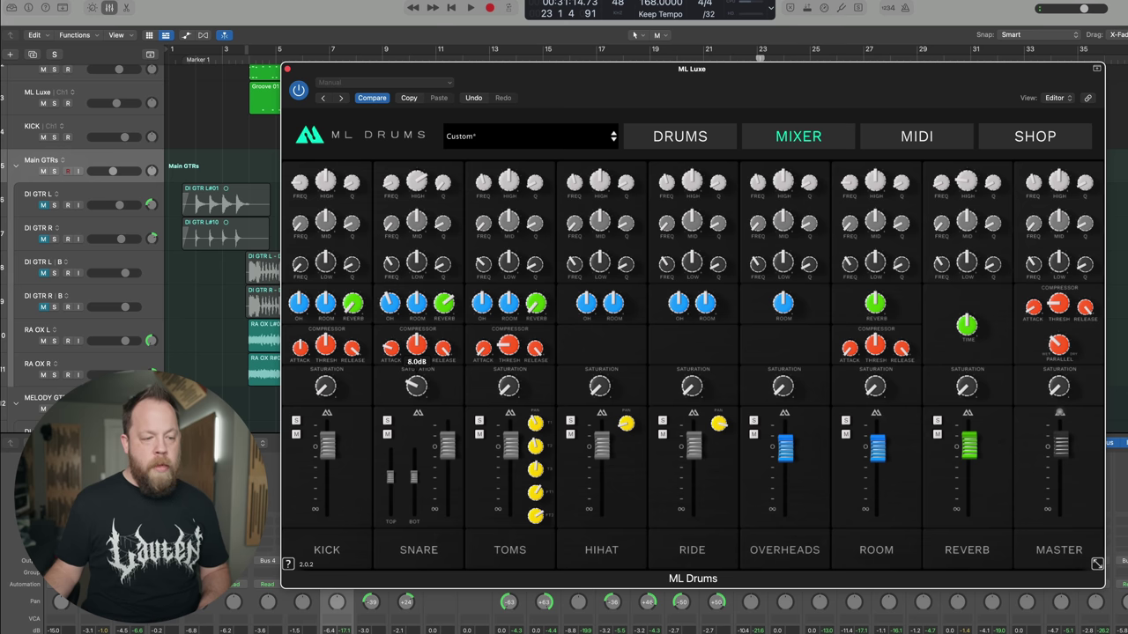
pyautogui.click(698, 139)
pyautogui.press('space')
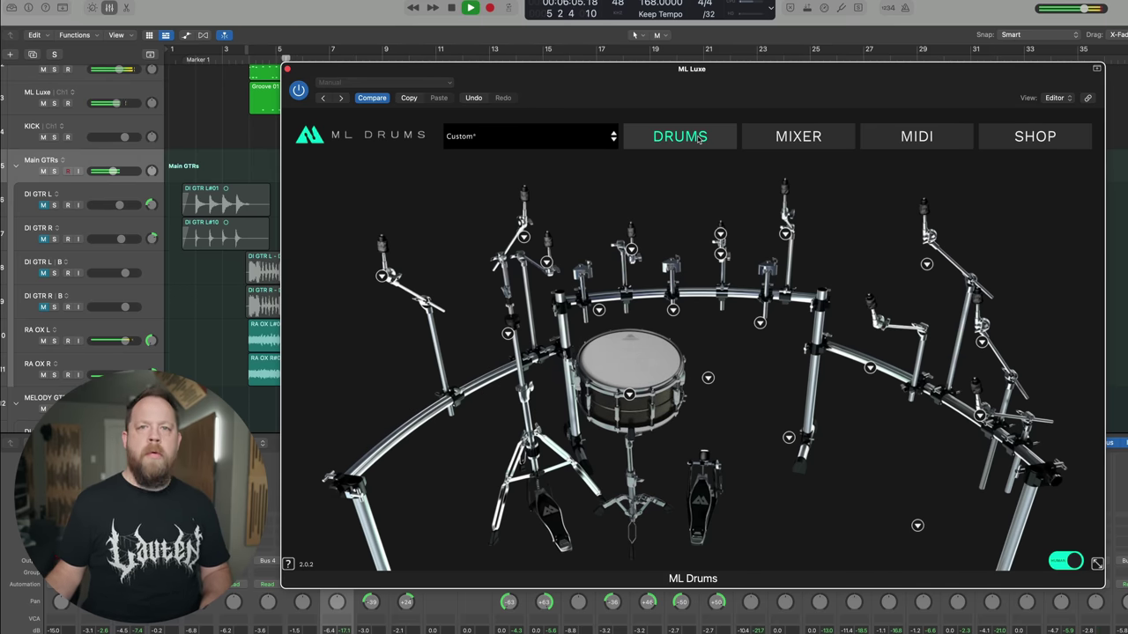
# - Try a lower bottom mic level on the snare during playback, reset it, and listen to the song in the kit view
pyautogui.click(802, 141)
pyautogui.moveTo(414, 483); pyautogui.dragTo(413, 495)
pyautogui.keyDown('alt'); pyautogui.click(412, 496); pyautogui.keyUp('alt')
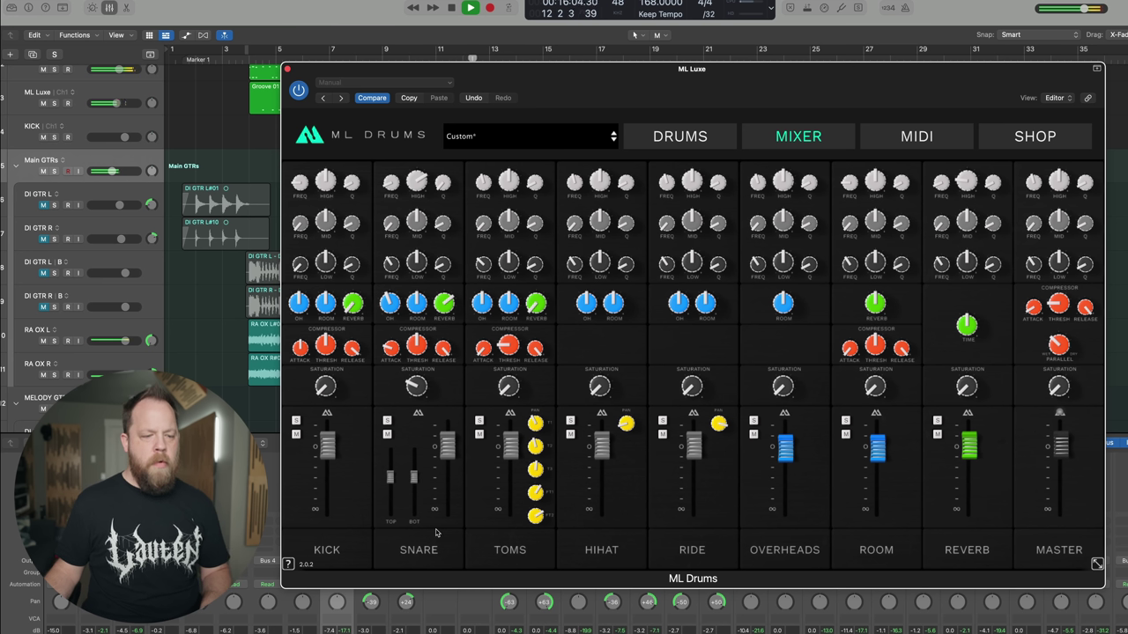
pyautogui.click(687, 139)
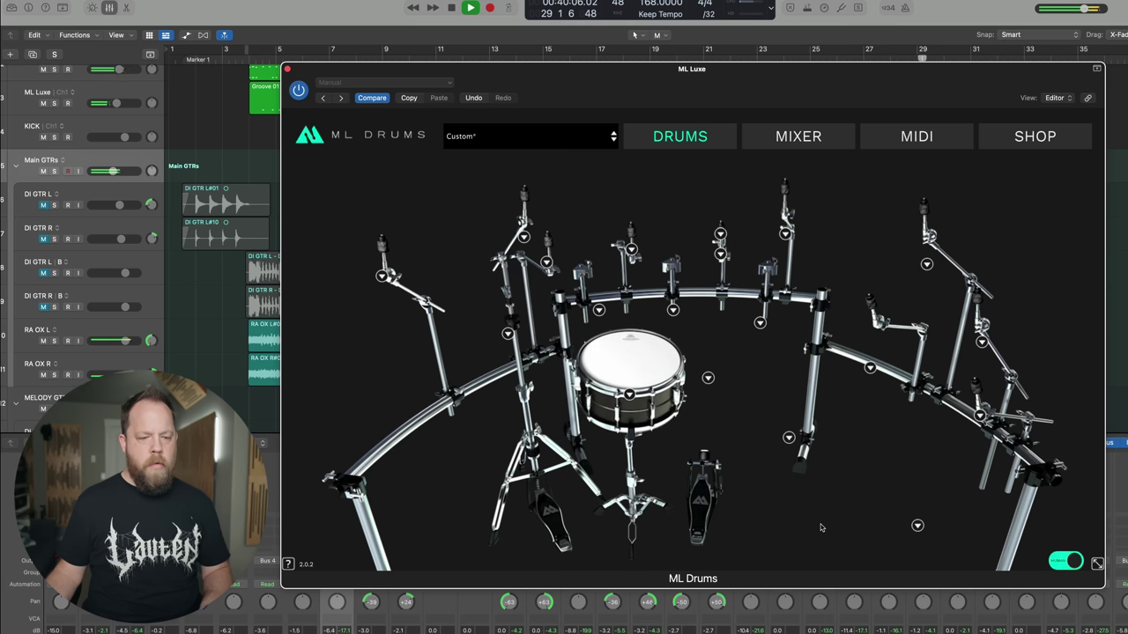
pyautogui.press('space')
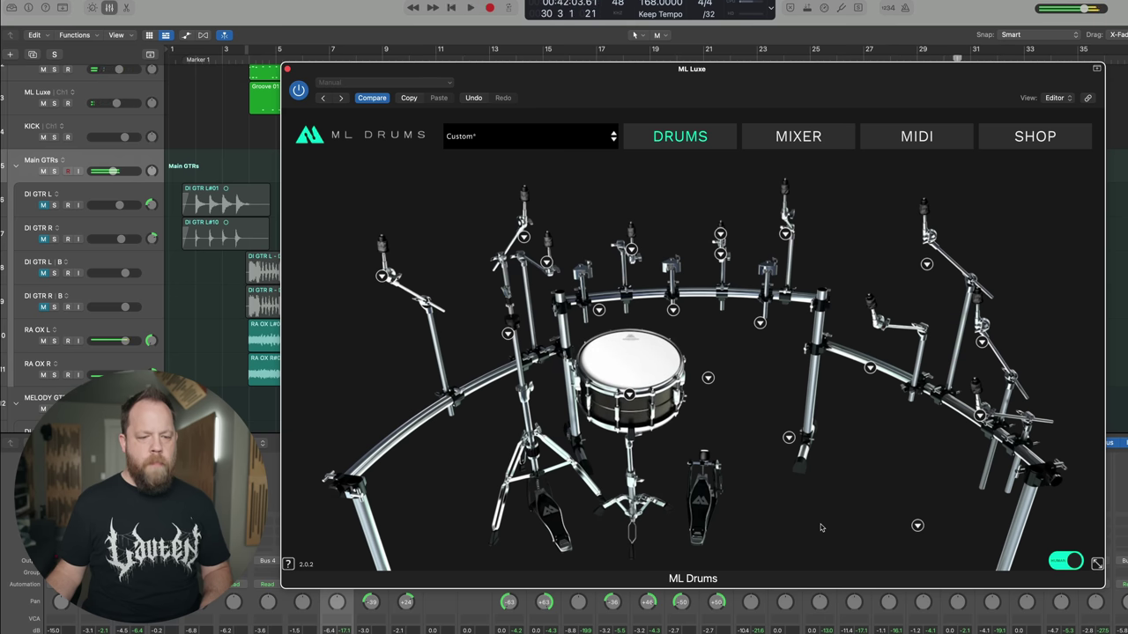